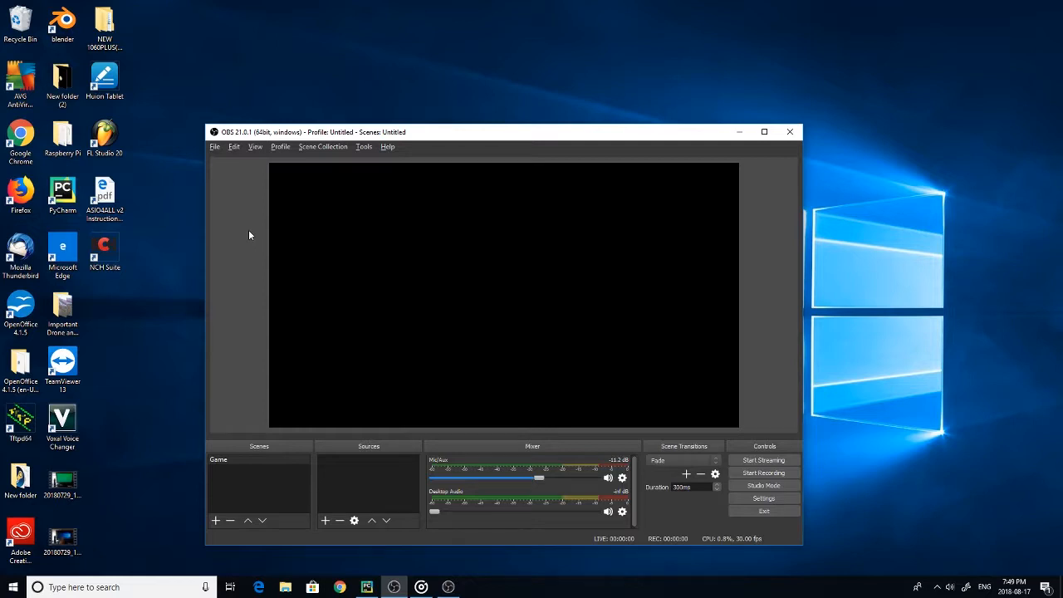
key("XF86AudioPlay")
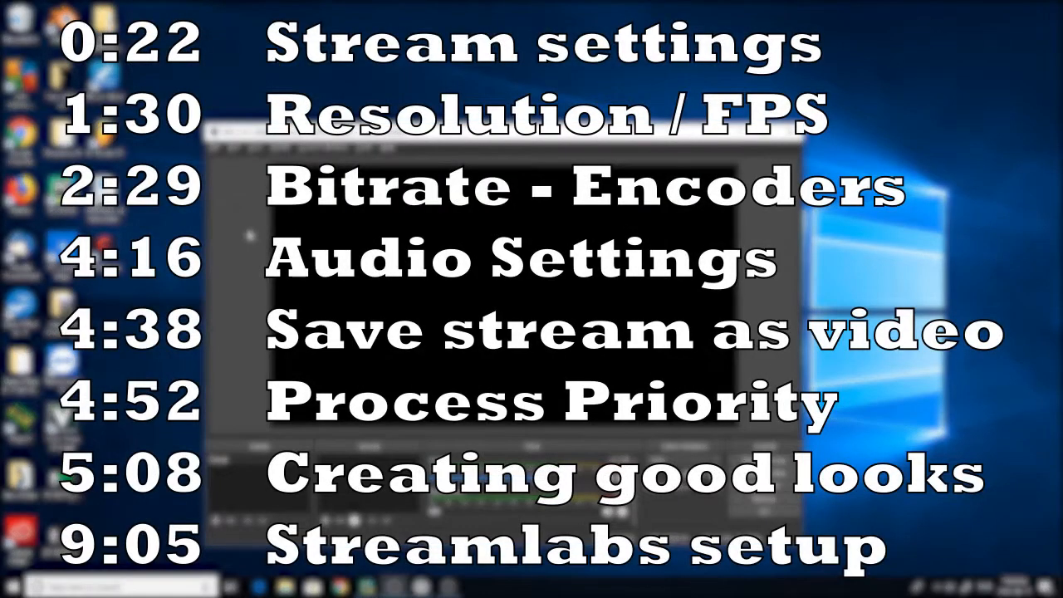
key("XF86AudioPlay")
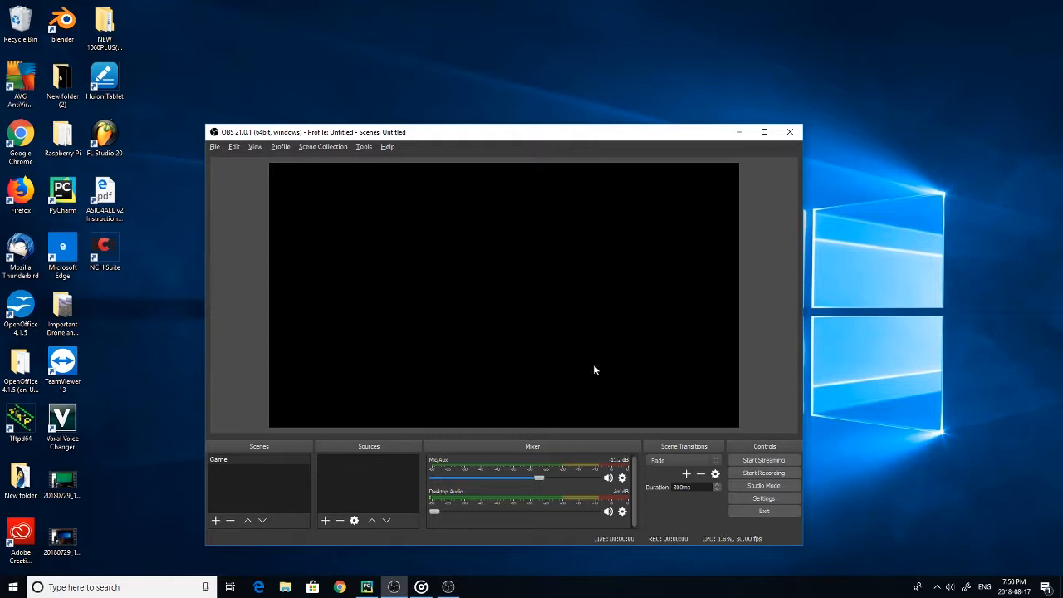
In the stream settings, select Twitch with the Auto (Recommended) server and put the cursor in the stream key field
left_click(475, 184)
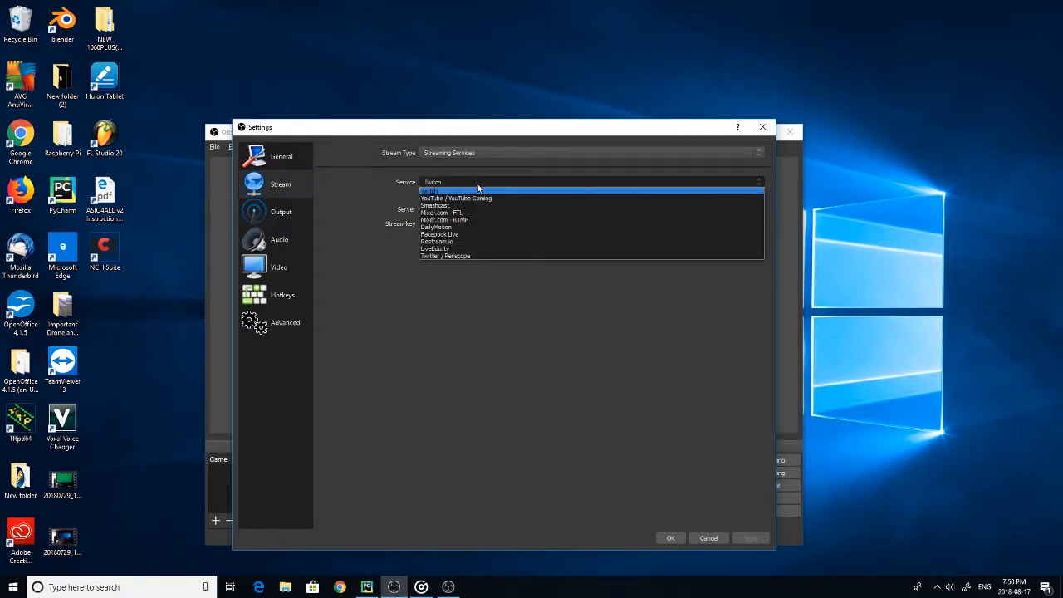
left_click(467, 193)
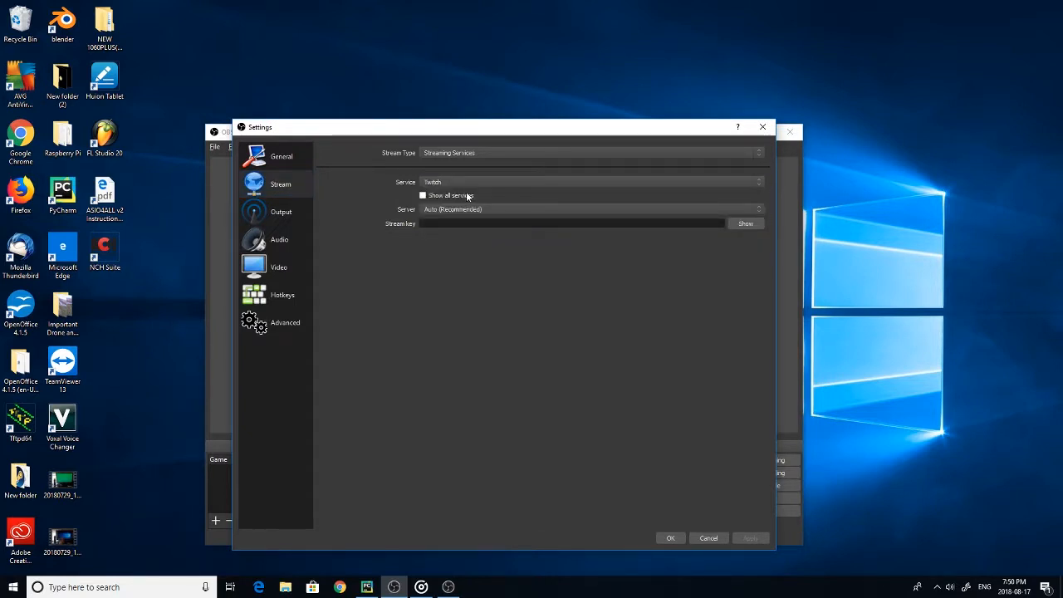
left_click(465, 209)
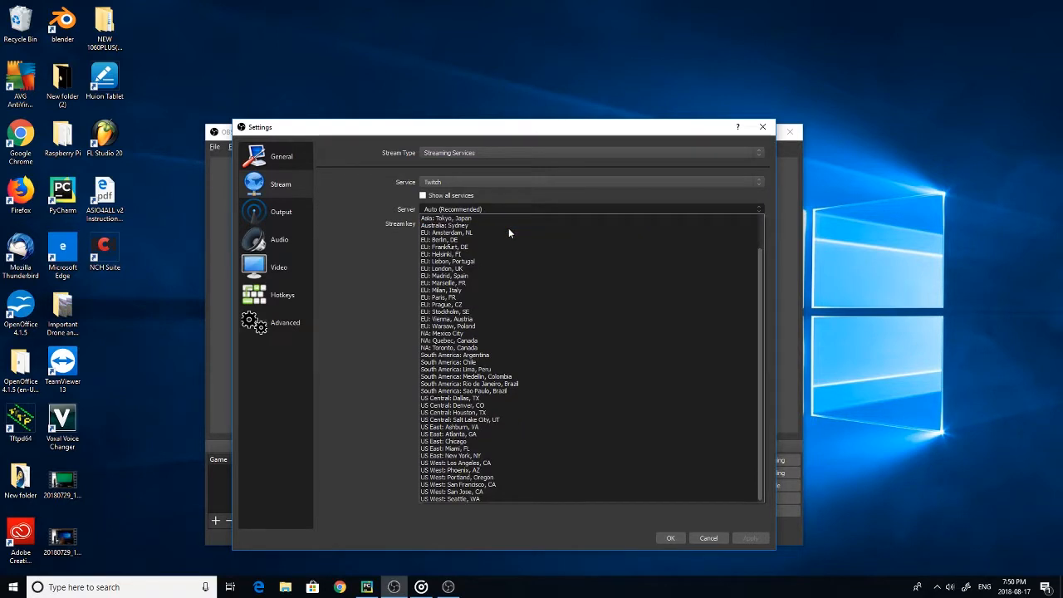
left_click(362, 191)
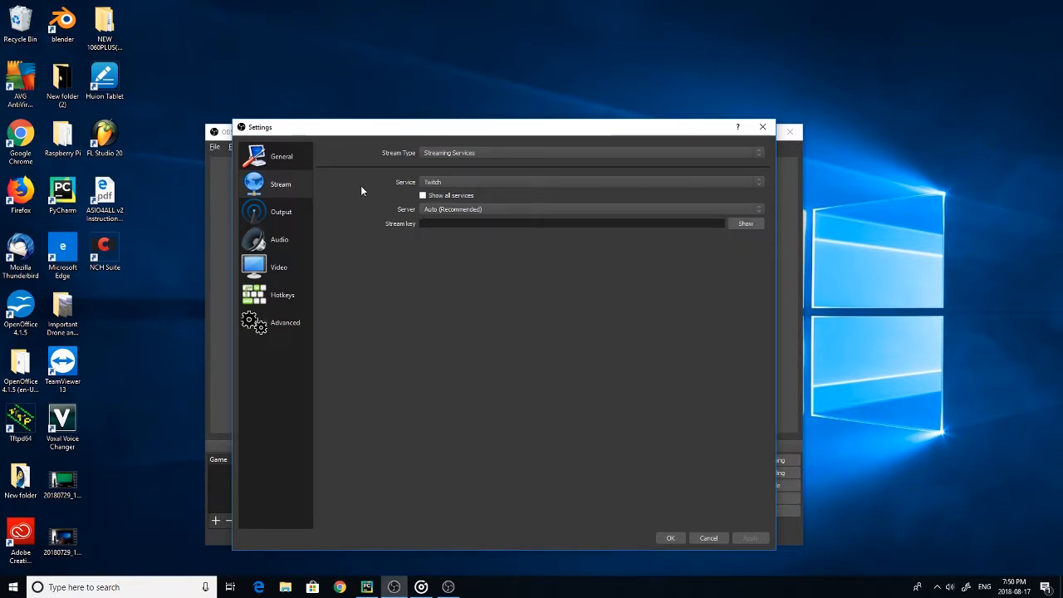
left_click(437, 222)
In the video settings, keep the base resolution at 1920x1080 and set the output (scaled) resolution to 1920x1080
left_click(279, 267)
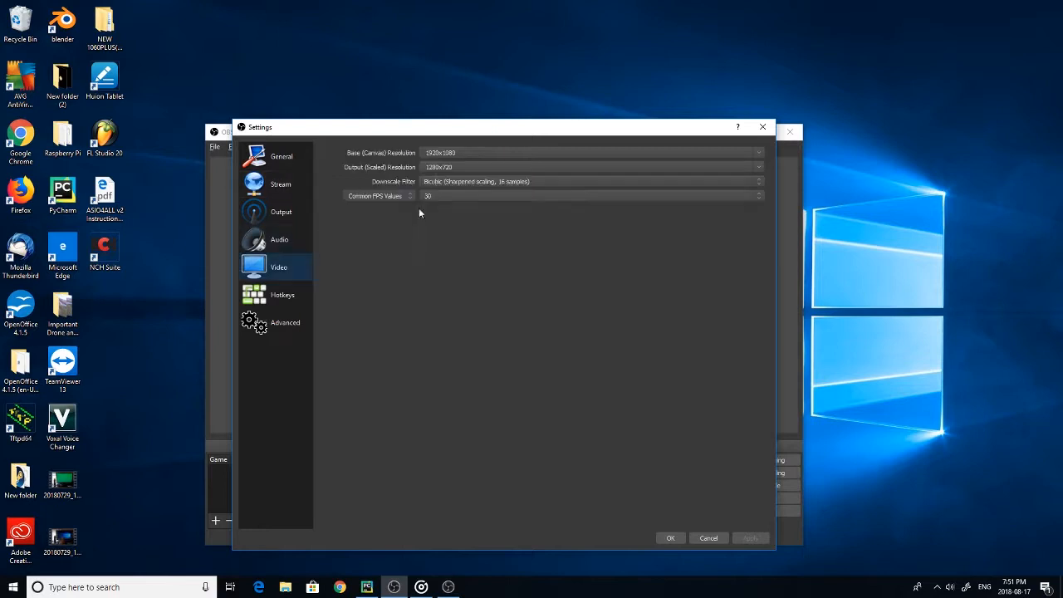
left_click(759, 154)
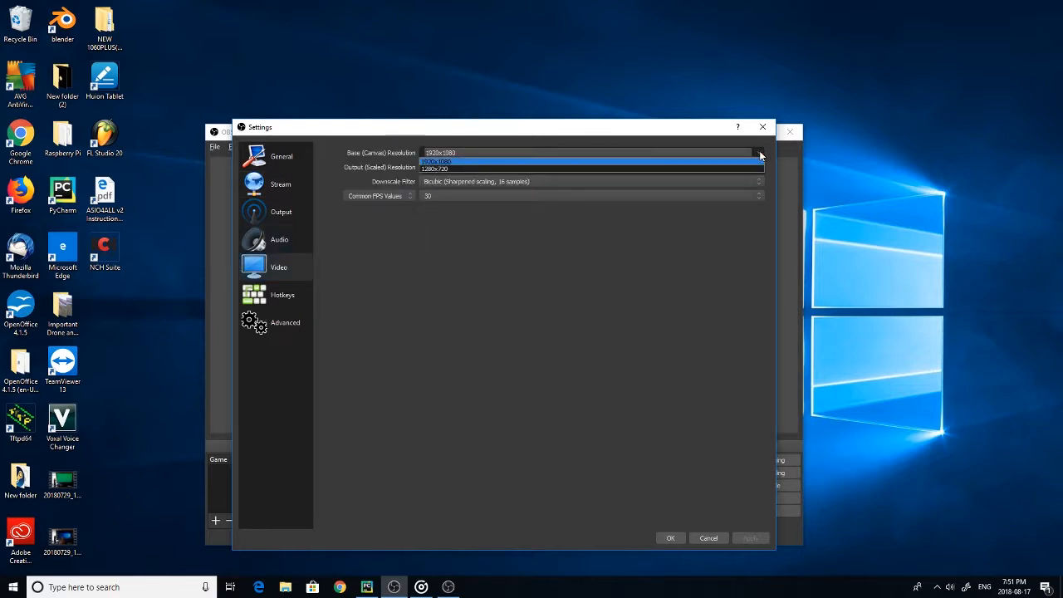
left_click(759, 154)
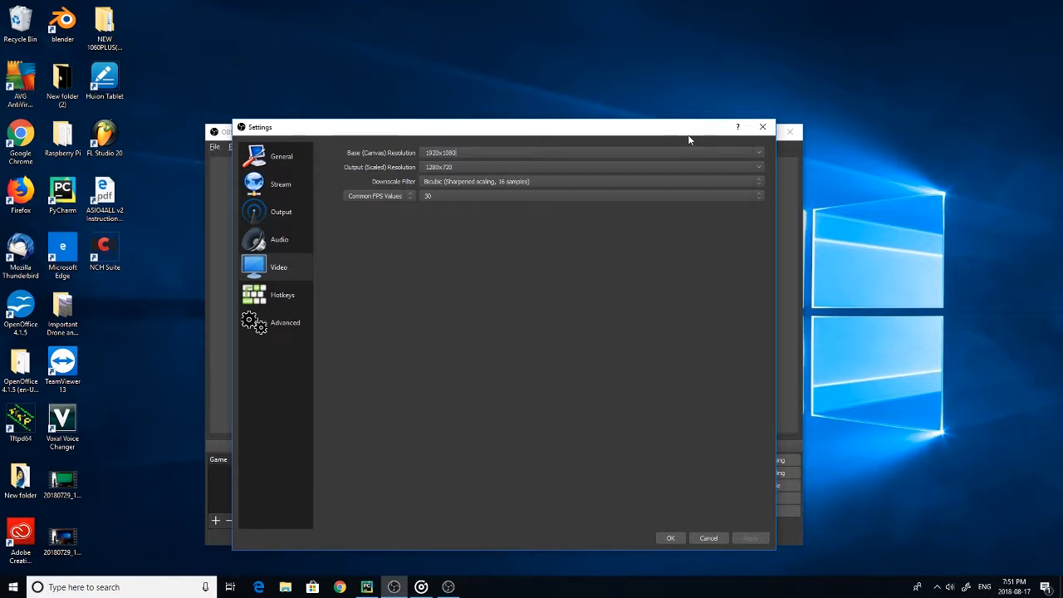
left_click(761, 166)
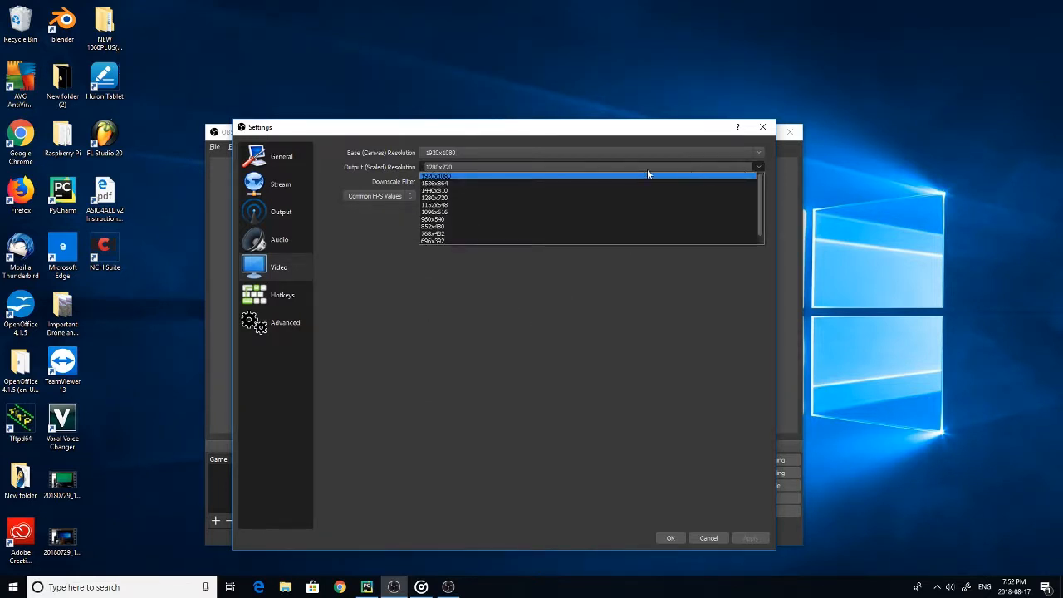
left_click(445, 177)
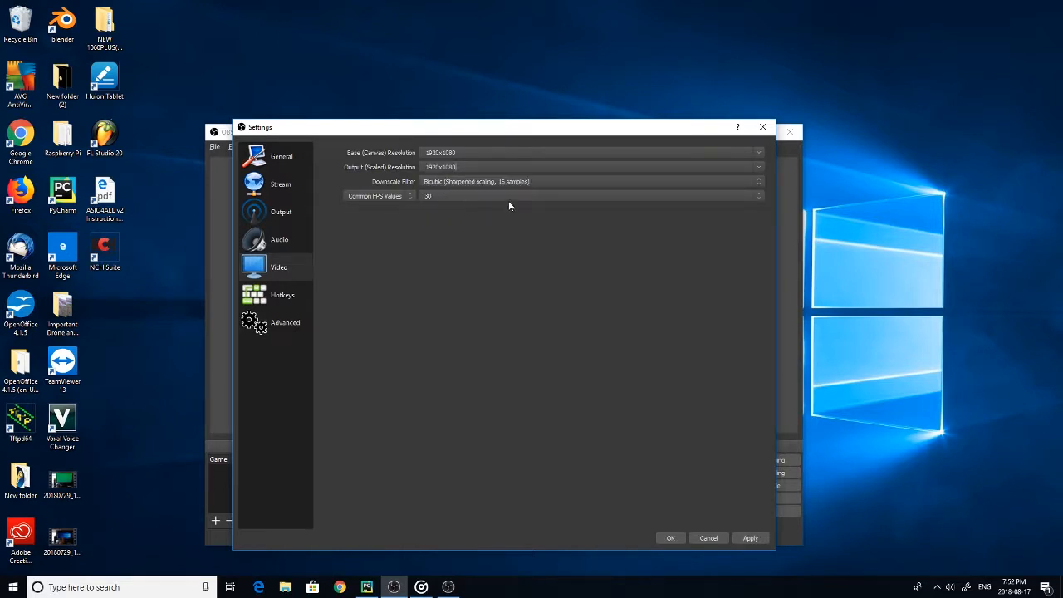
Set the common FPS value to 60 and apply the video settings
left_click(715, 195)
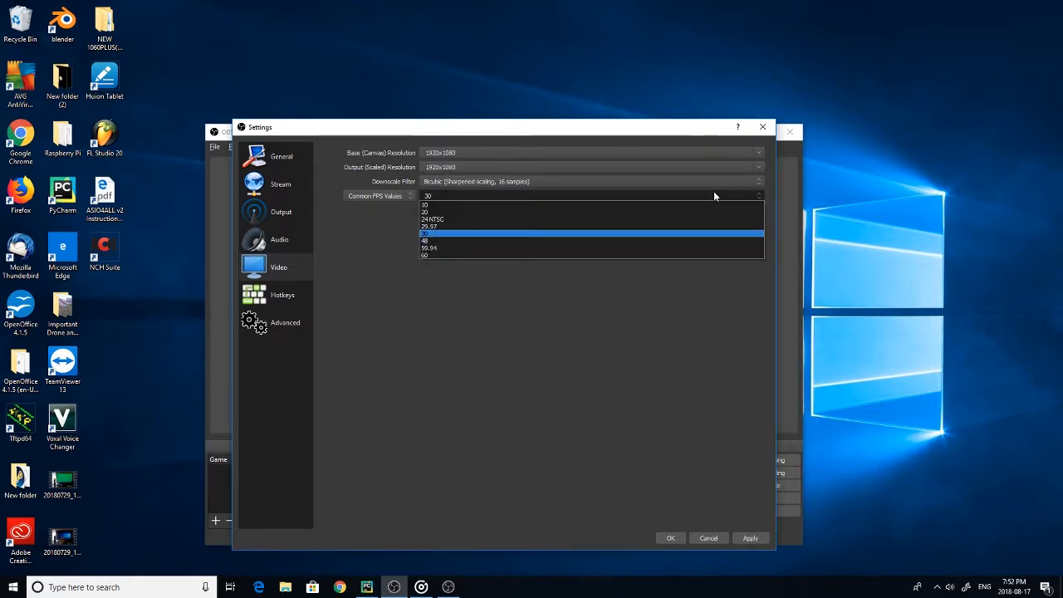
left_click(432, 256)
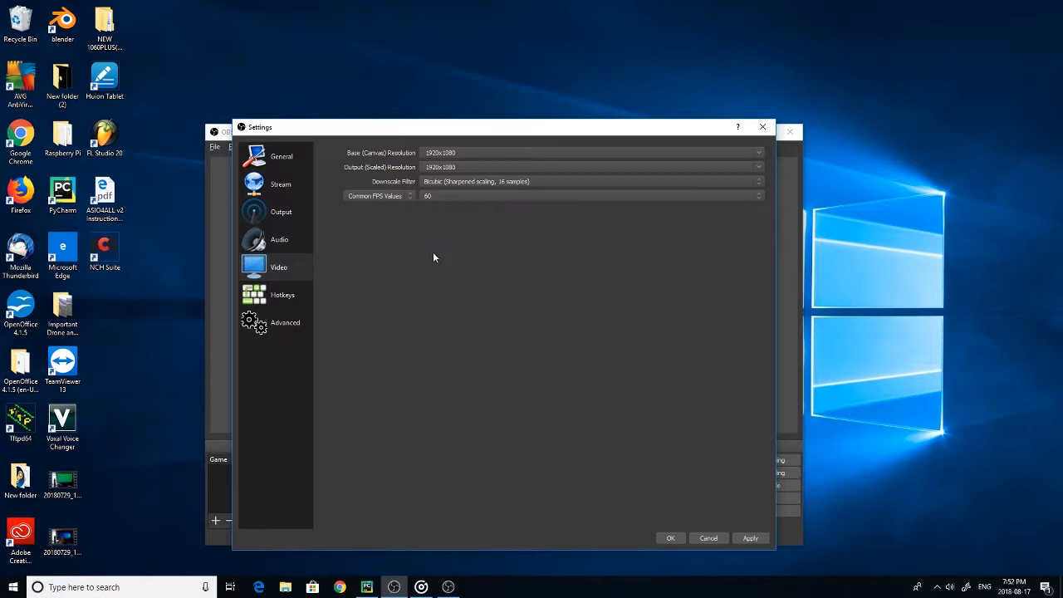
left_click(752, 539)
In the output settings, set the streaming video bitrate to 6000
left_click(283, 216)
double_click(564, 190)
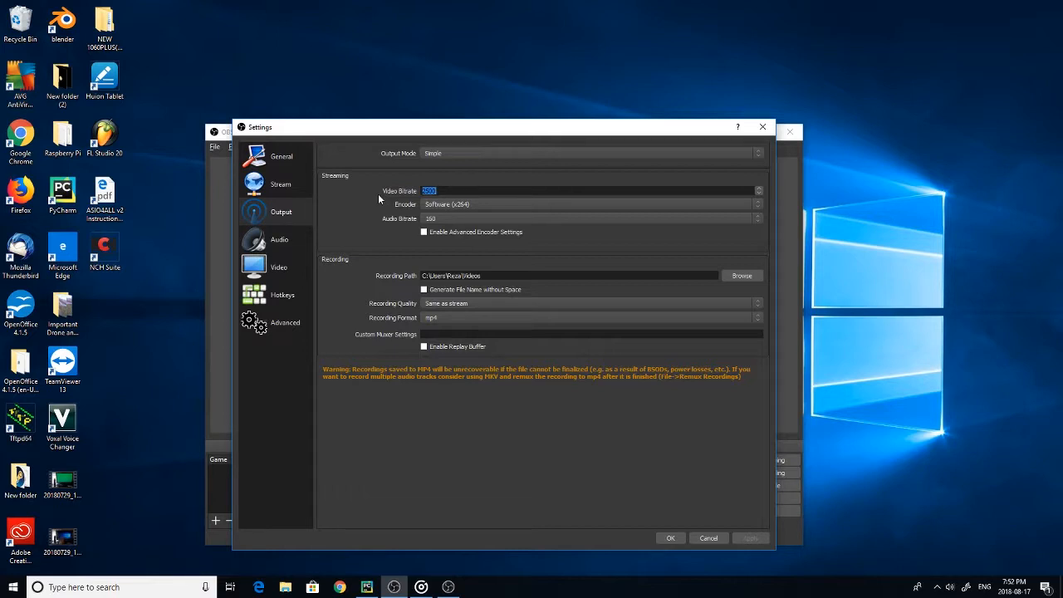
type("6")
type("00")
type("6000")
Review the available streaming encoders and keep Software (x264) selected
left_click(462, 207)
left_click(500, 209)
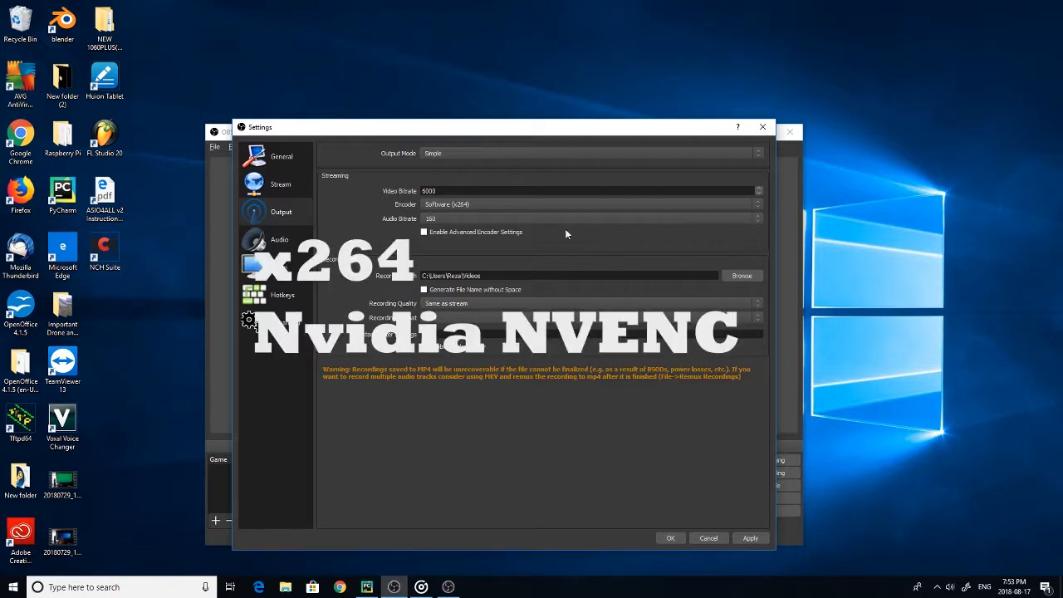
left_click(463, 204)
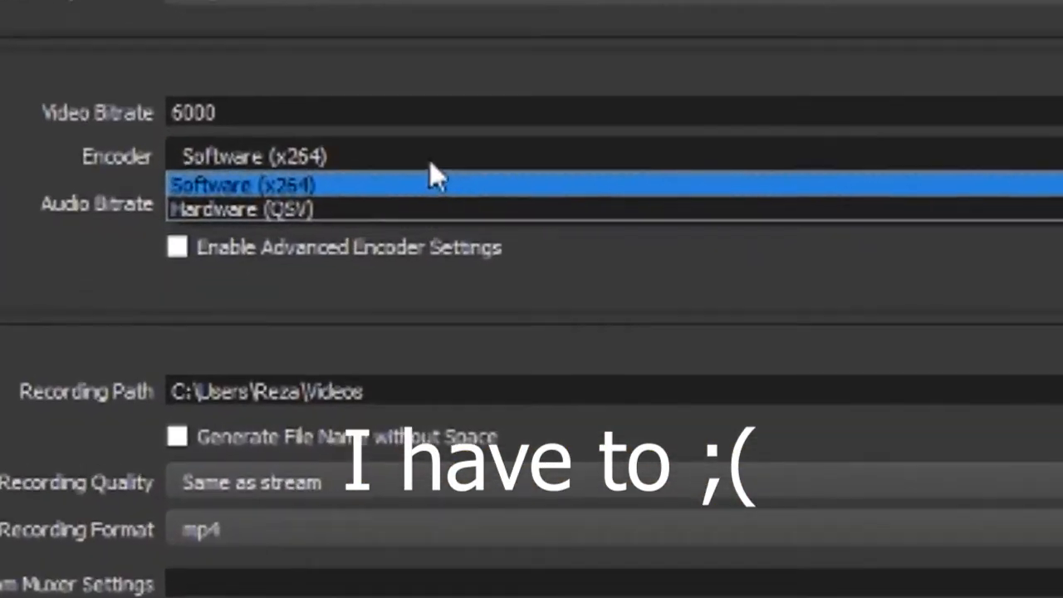
left_click(487, 208)
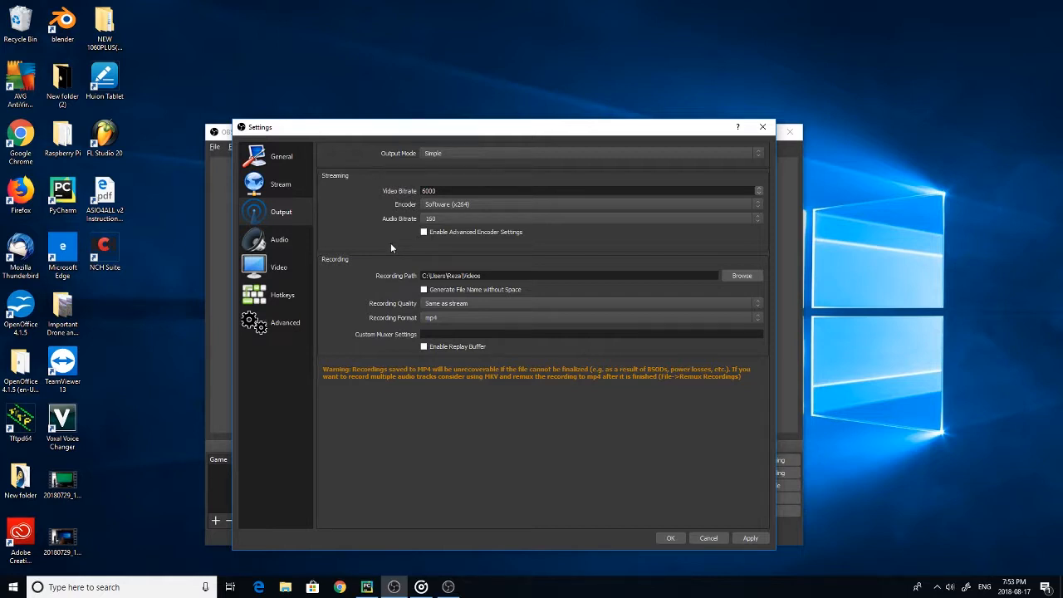
Try 320 as the streaming audio bitrate and settle on 128
left_click(456, 218)
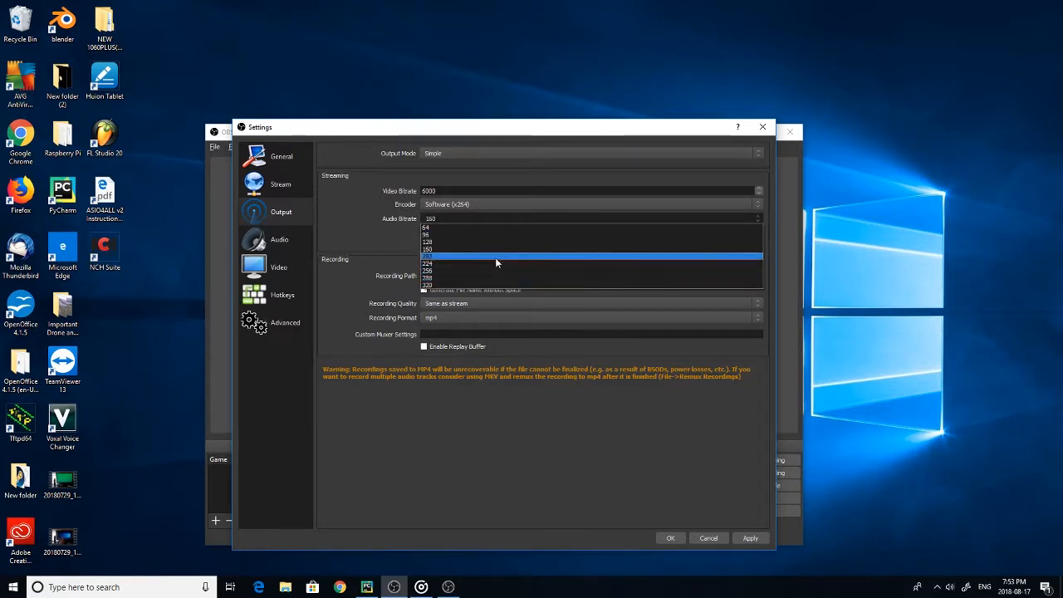
left_click(446, 287)
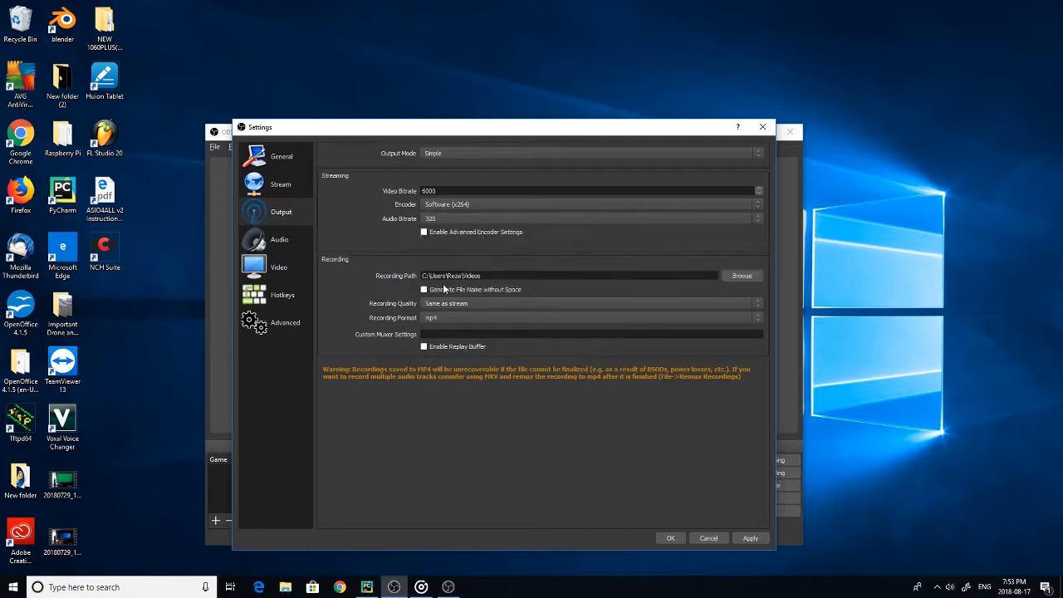
left_click(479, 220)
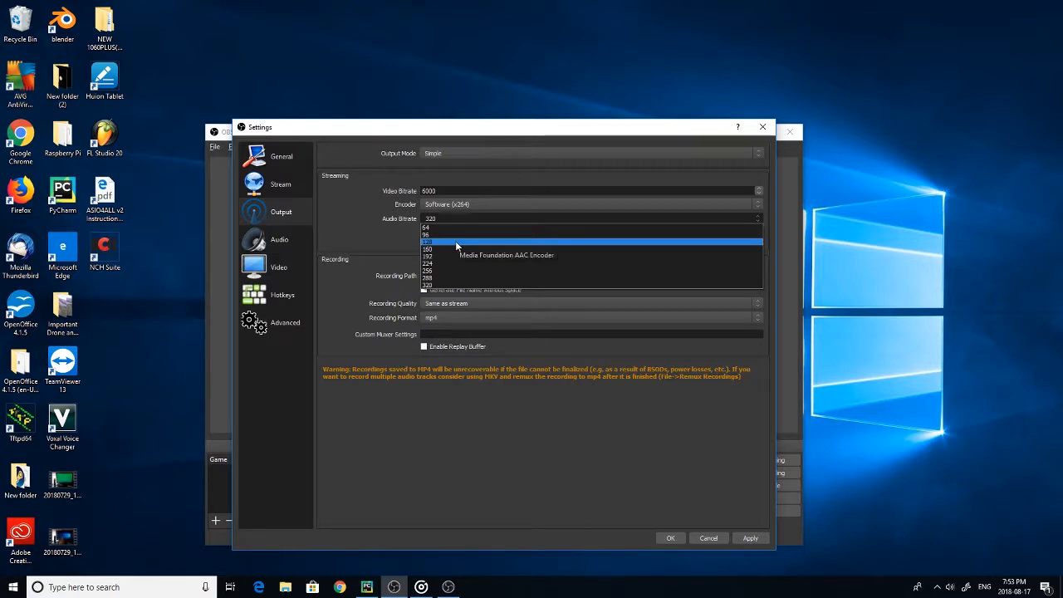
left_click(449, 239)
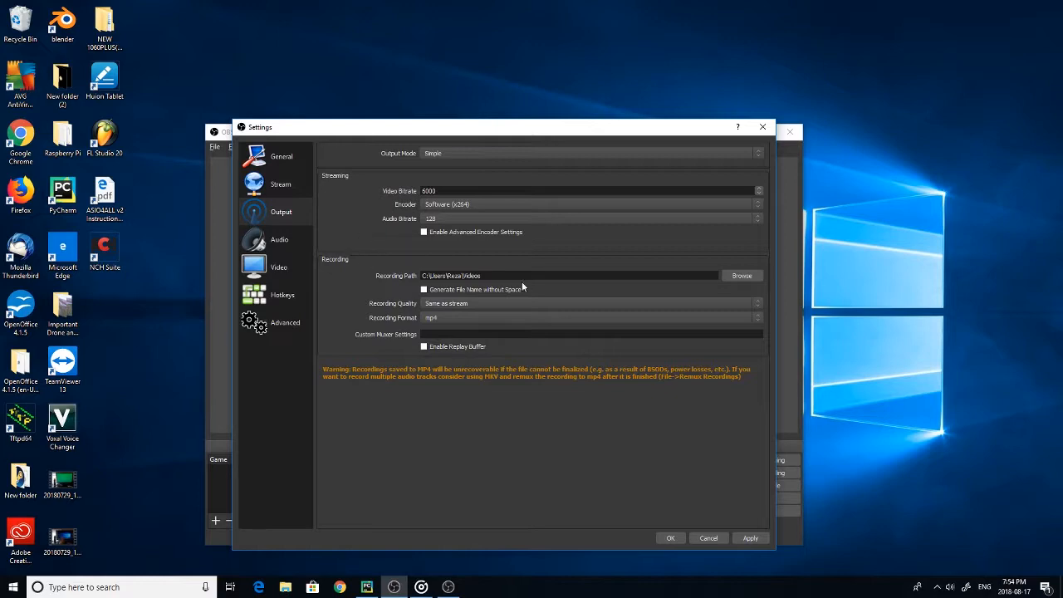
Check the recording folder chooser without changing the path, and choose mp4 as the recording format
left_click(740, 275)
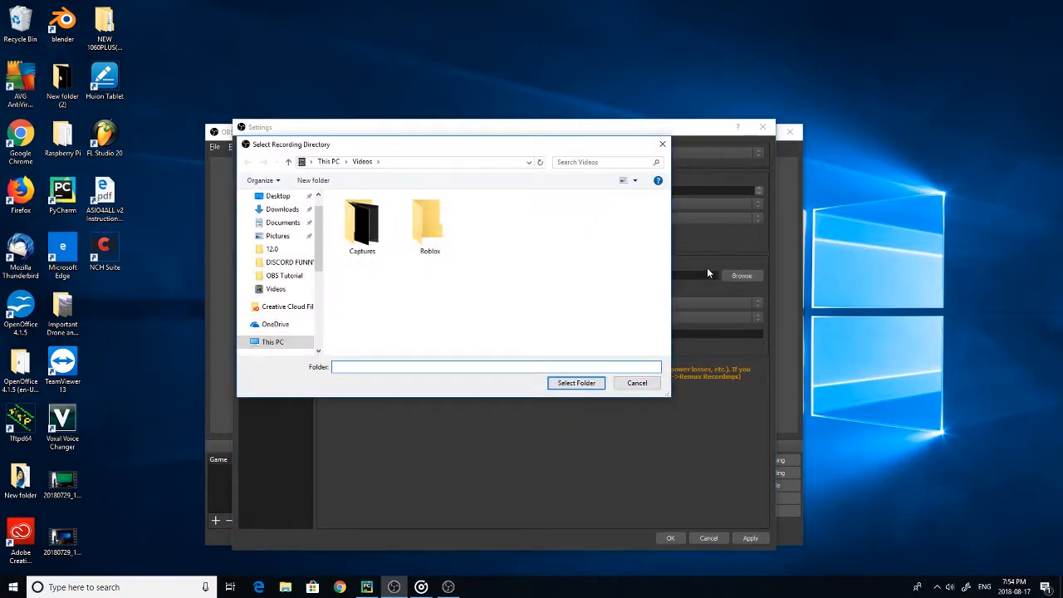
left_click(662, 146)
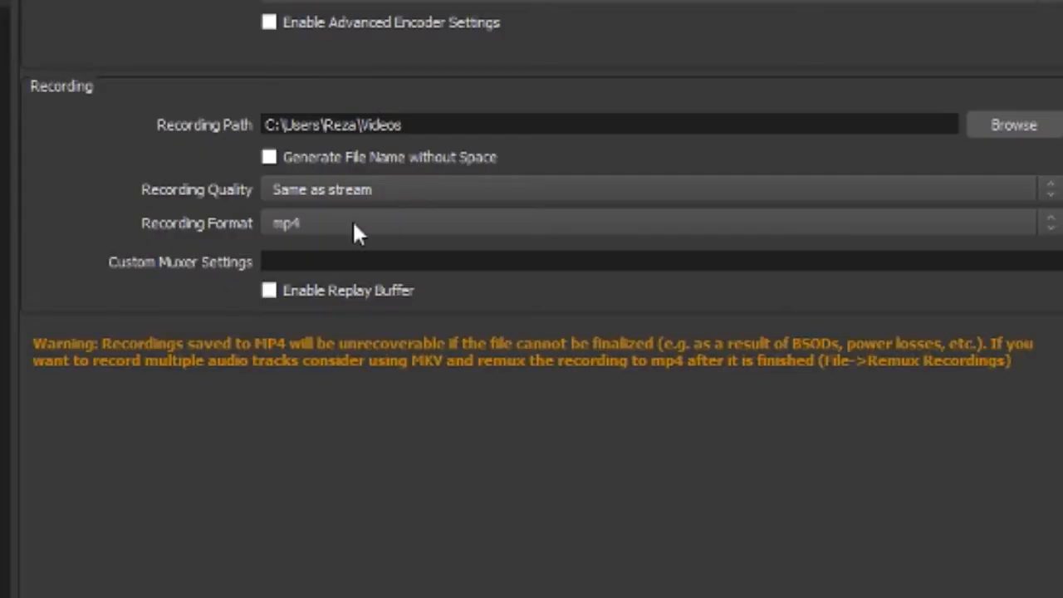
left_click(354, 224)
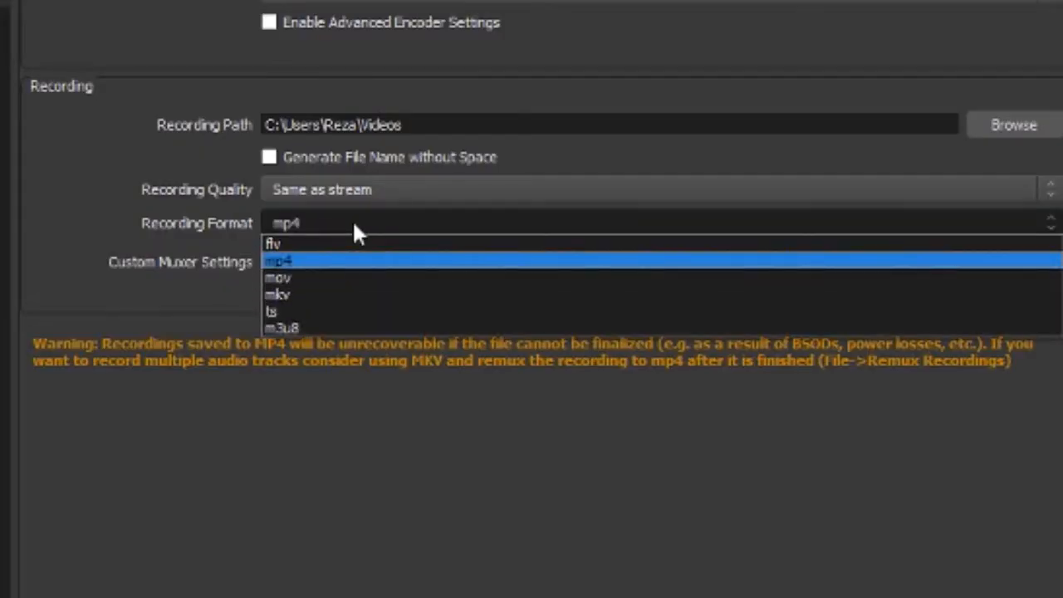
left_click(323, 240)
left_click(322, 241)
left_click(311, 259)
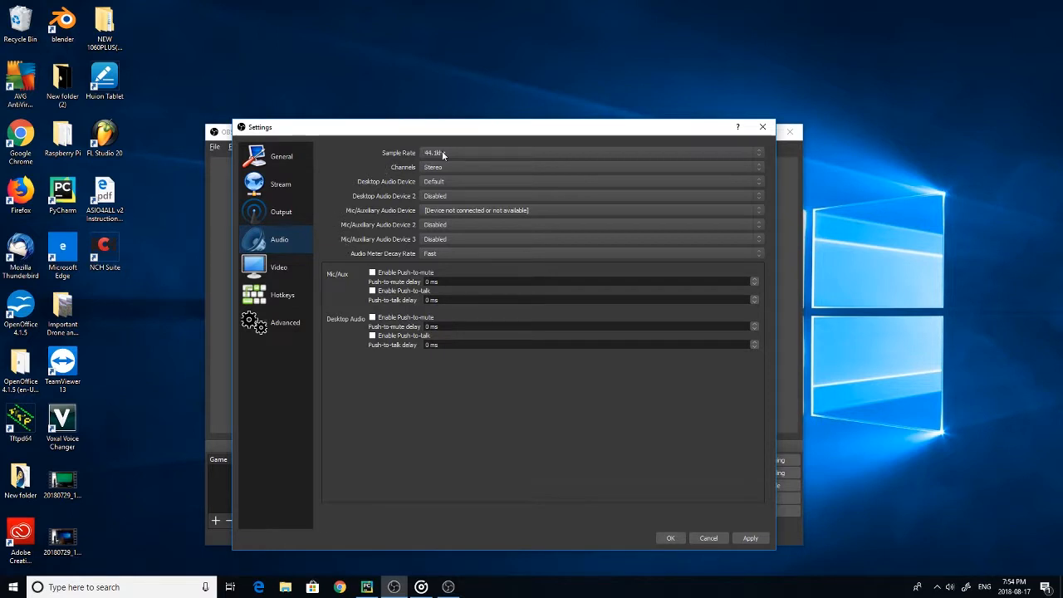
In the audio settings, choose 44.1khz as the sample rate
left_click(469, 154)
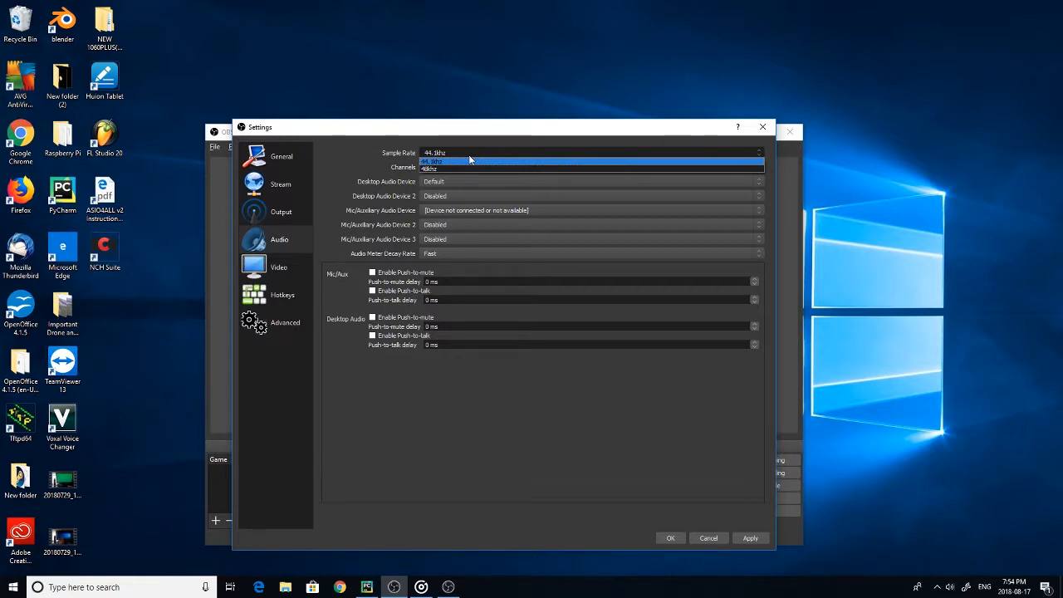
left_click(469, 160)
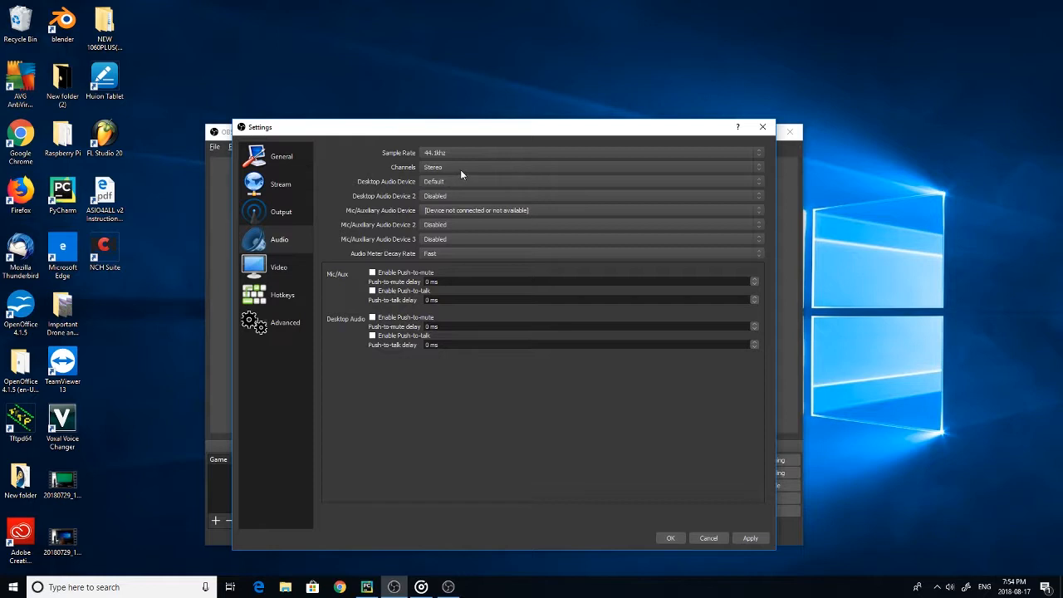
Try to switch the audio channels to 5.1 surround sound
left_click(462, 169)
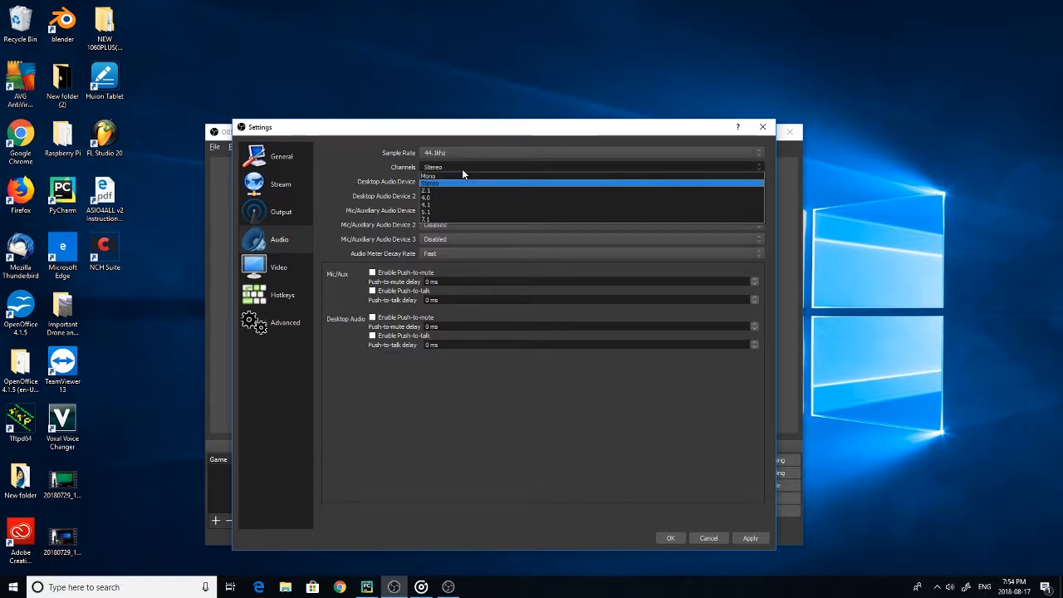
left_click(454, 213)
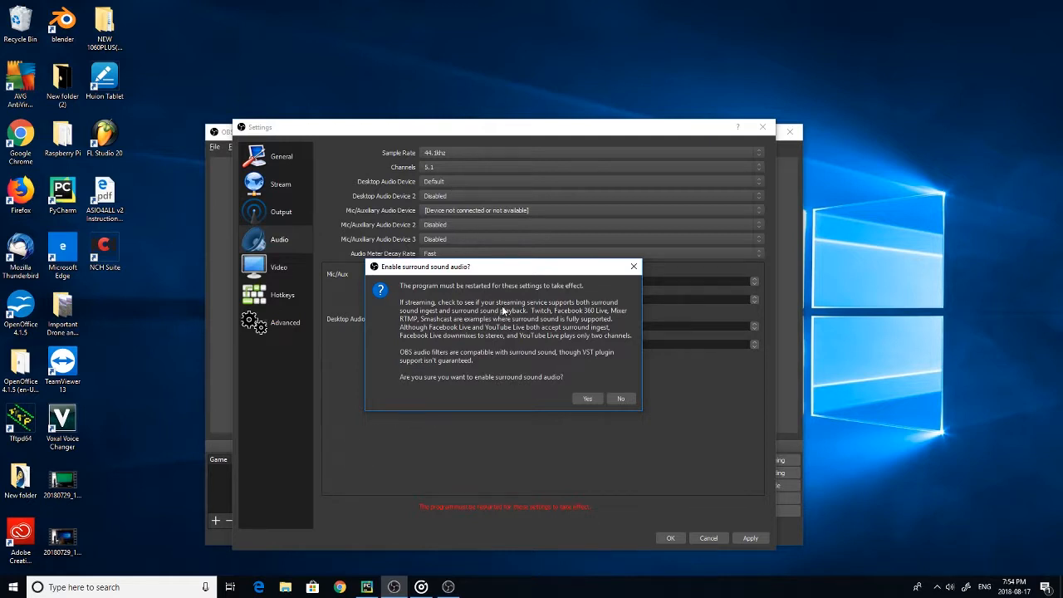
left_click(621, 399)
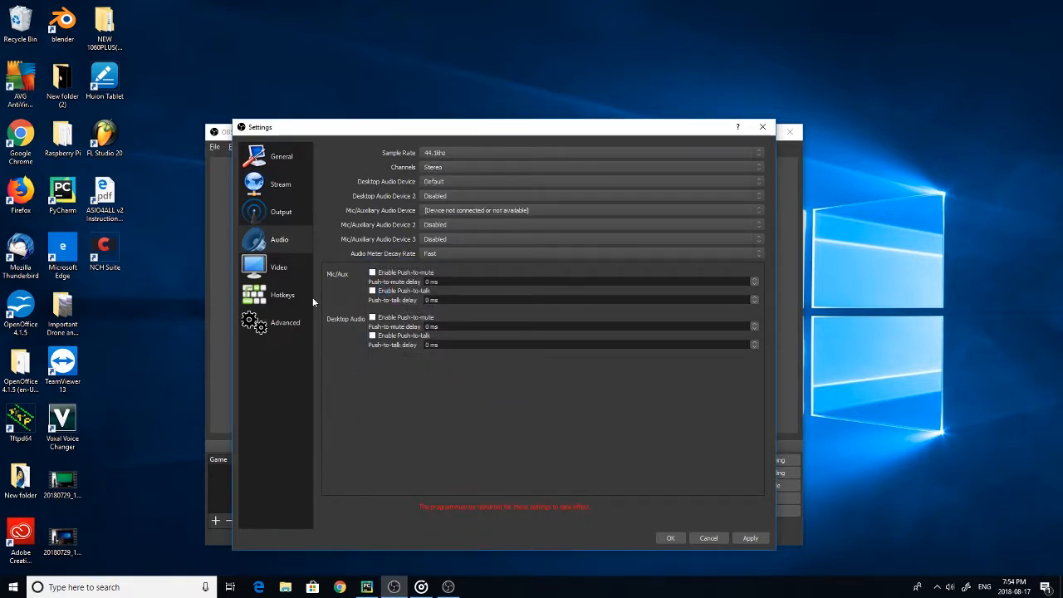
In the general settings, enable automatic recording when streaming and keeping the recording going when the stream stops
left_click(286, 158)
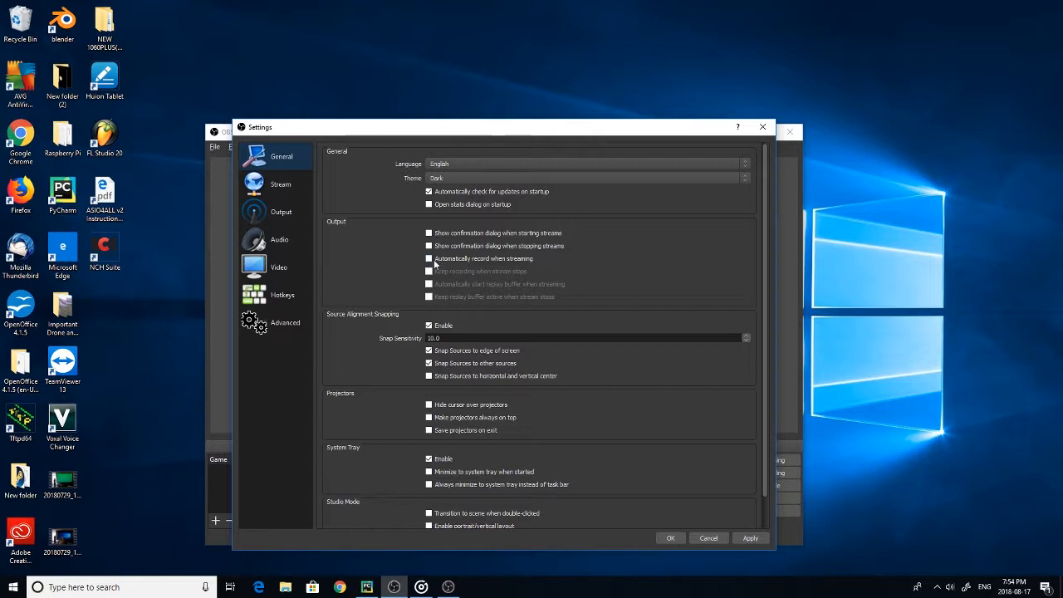
left_click(429, 259)
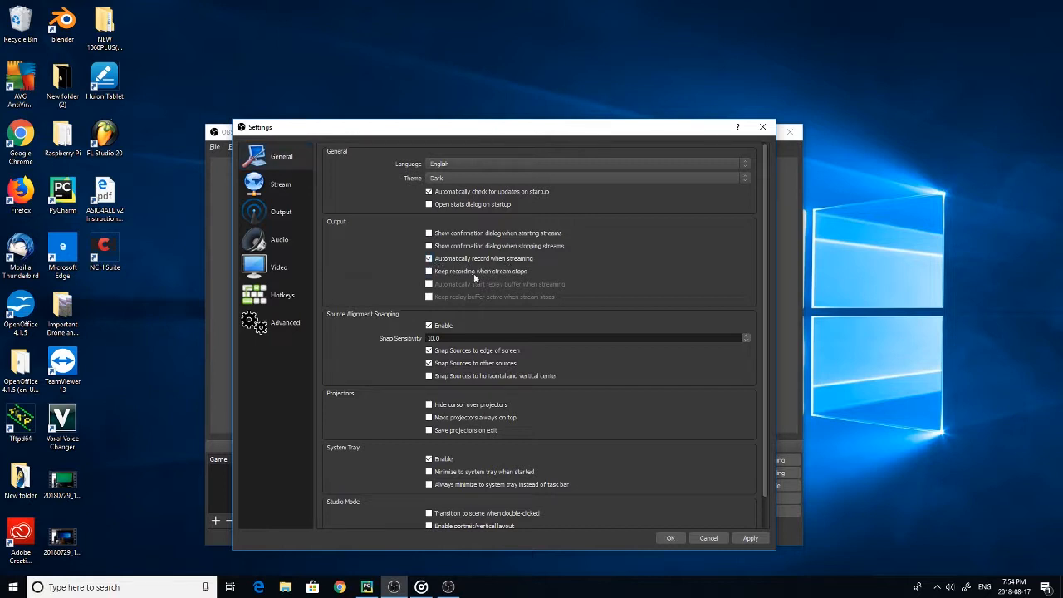
left_click(429, 273)
Review the available process priority options in the advanced settings
left_click(285, 324)
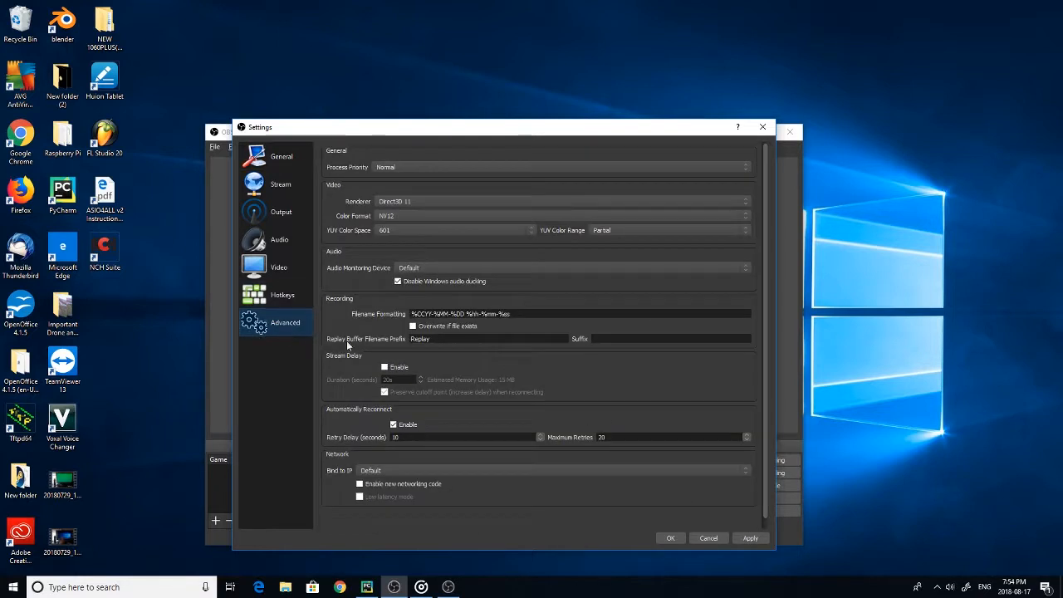
left_click(465, 167)
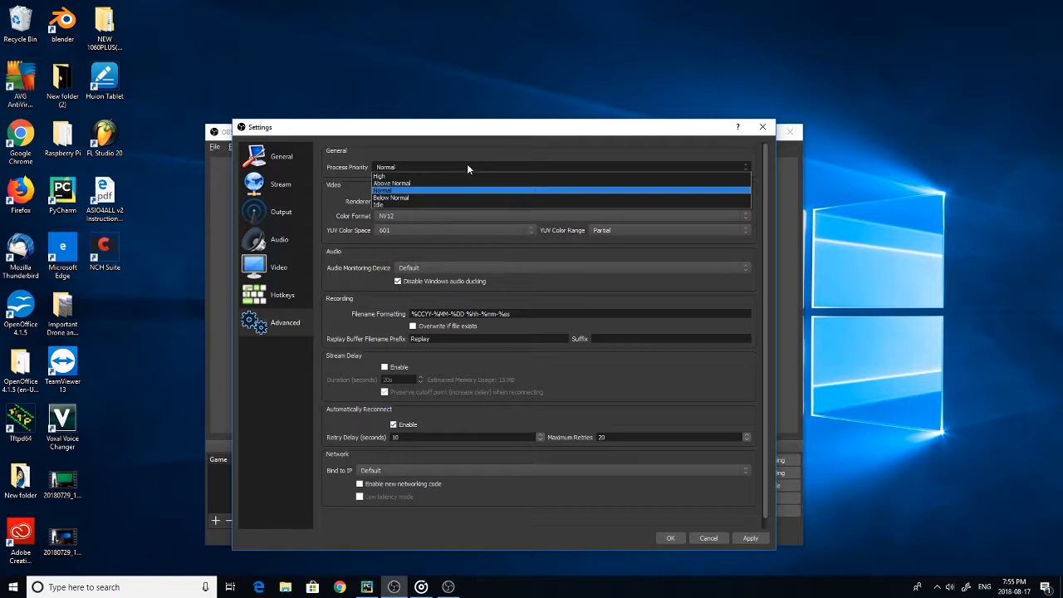
left_click(467, 166)
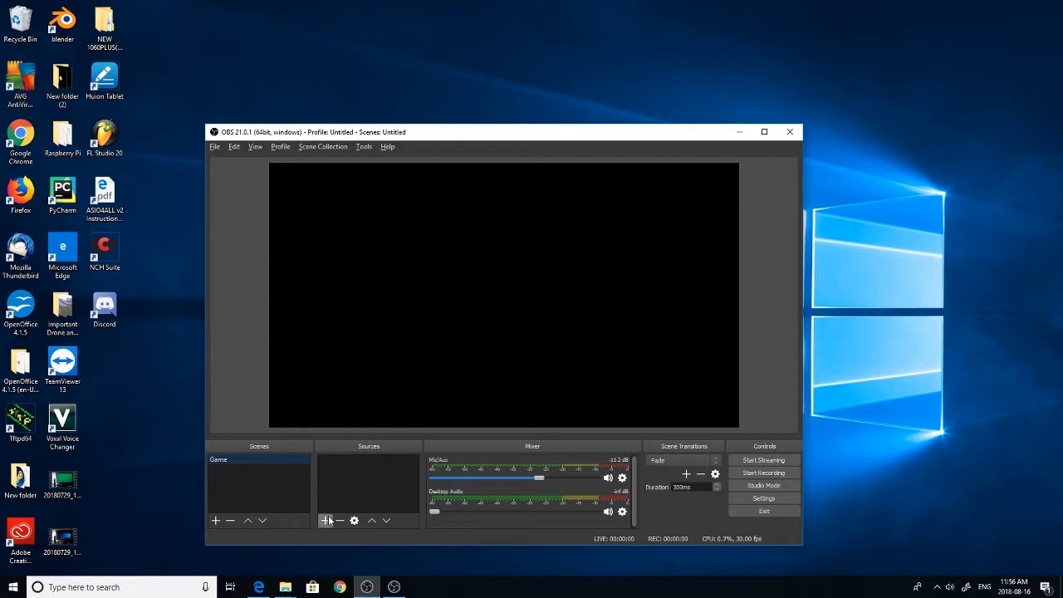
Rename the existing Game scene to Screen
right_click(217, 460)
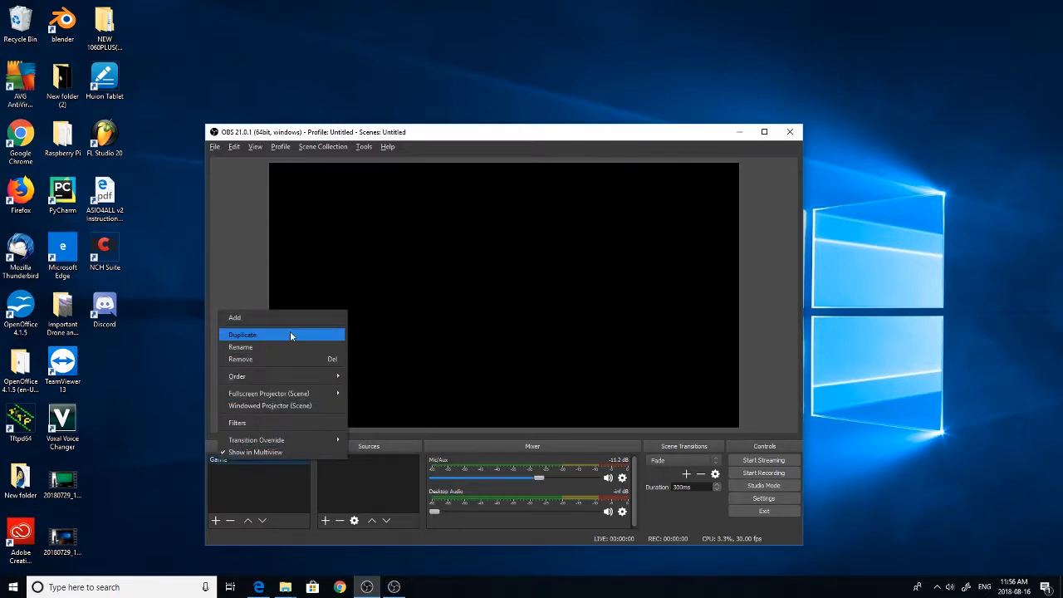
left_click(272, 346)
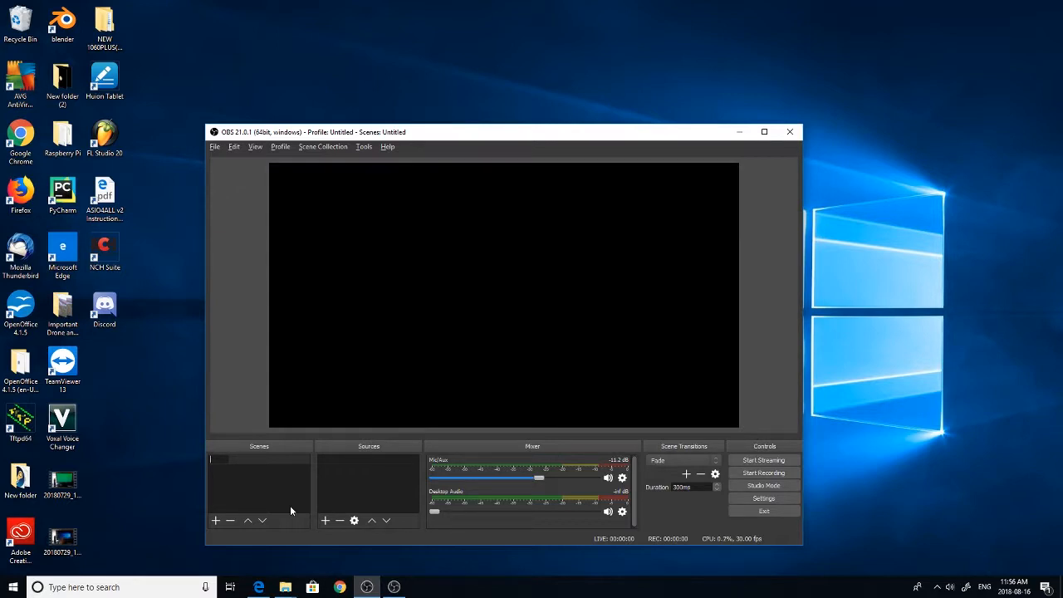
type("Screen")
key("Return")
Add a new Display Capture source to the Screen scene, capturing Display 0 with the cursor included
right_click(359, 463)
mouse_move(413, 467)
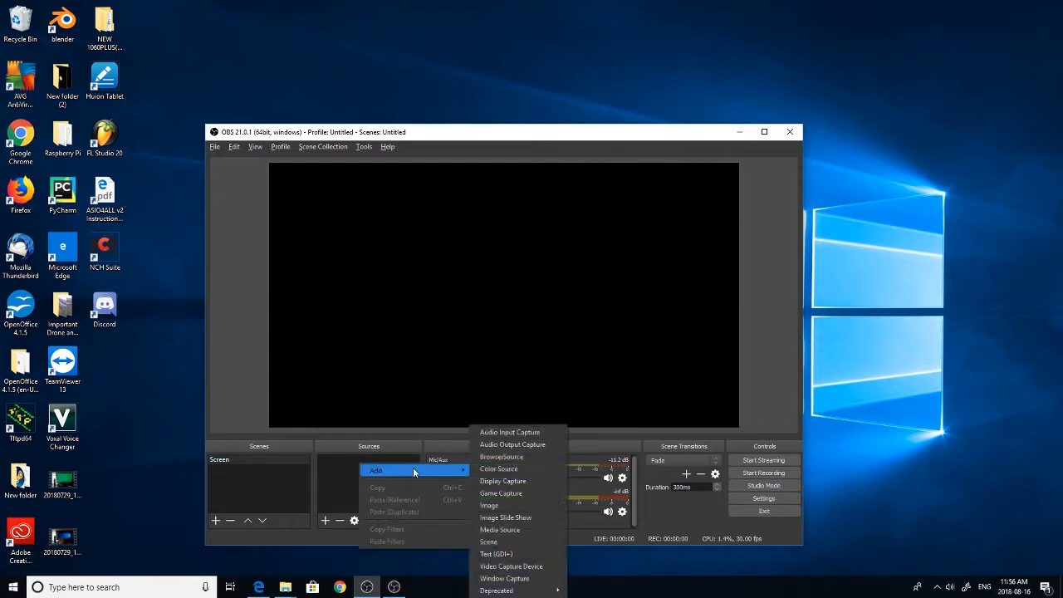
left_click(532, 477)
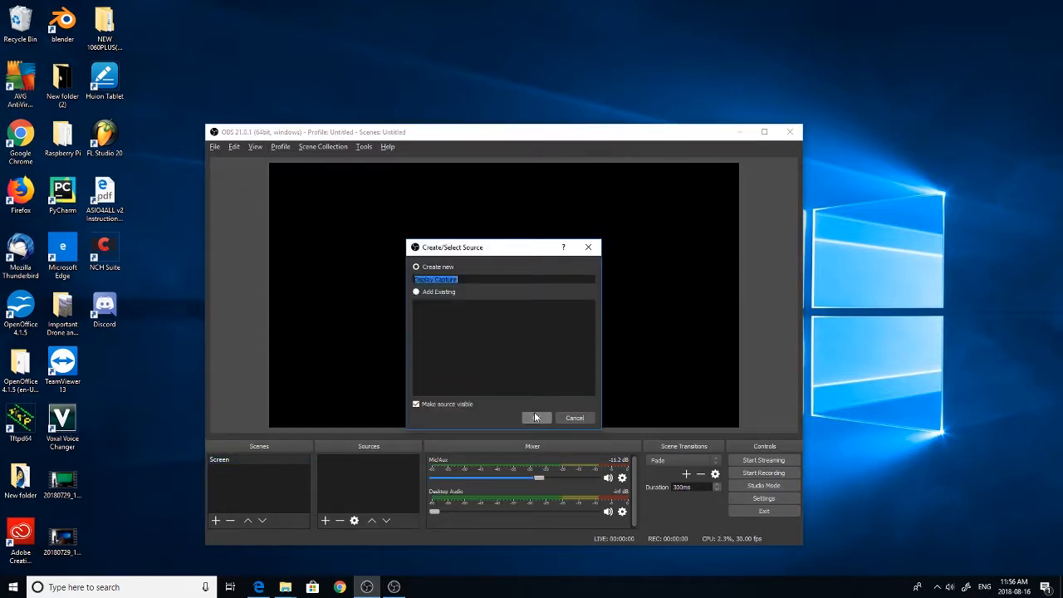
left_click(535, 415)
left_click(429, 408)
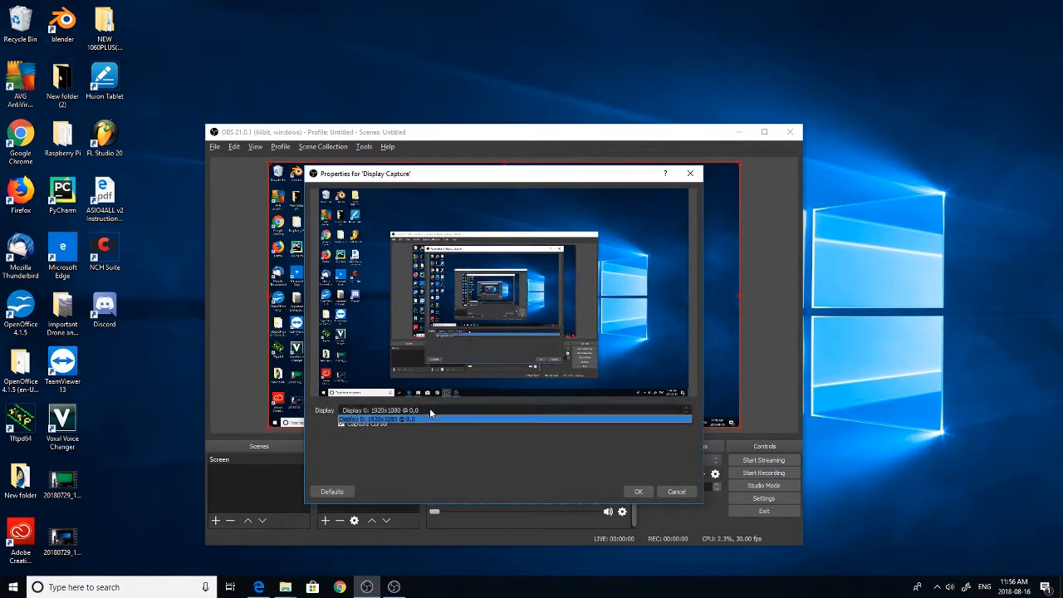
left_click(430, 408)
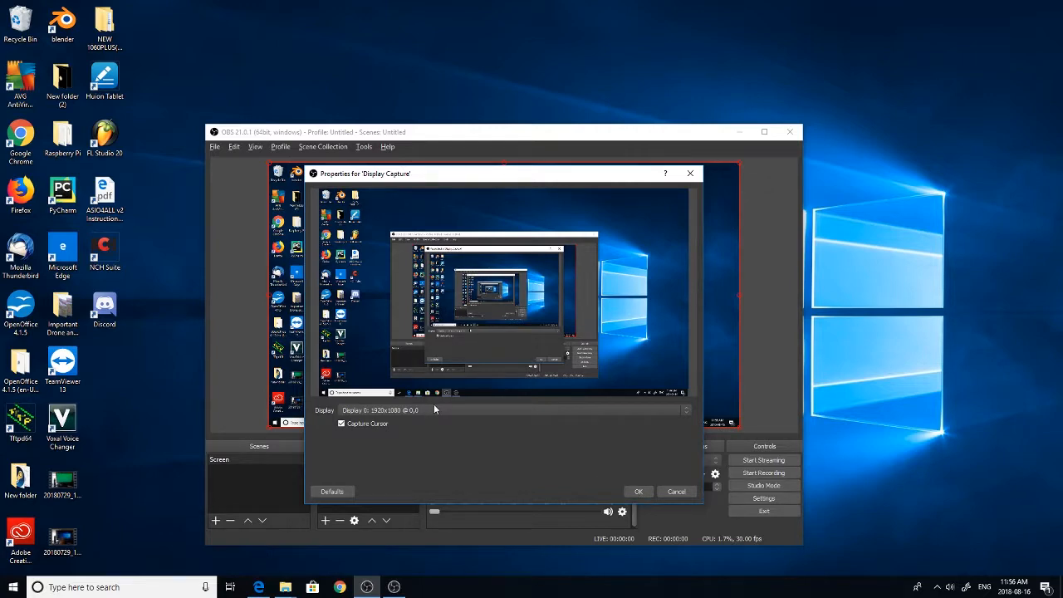
left_click(639, 492)
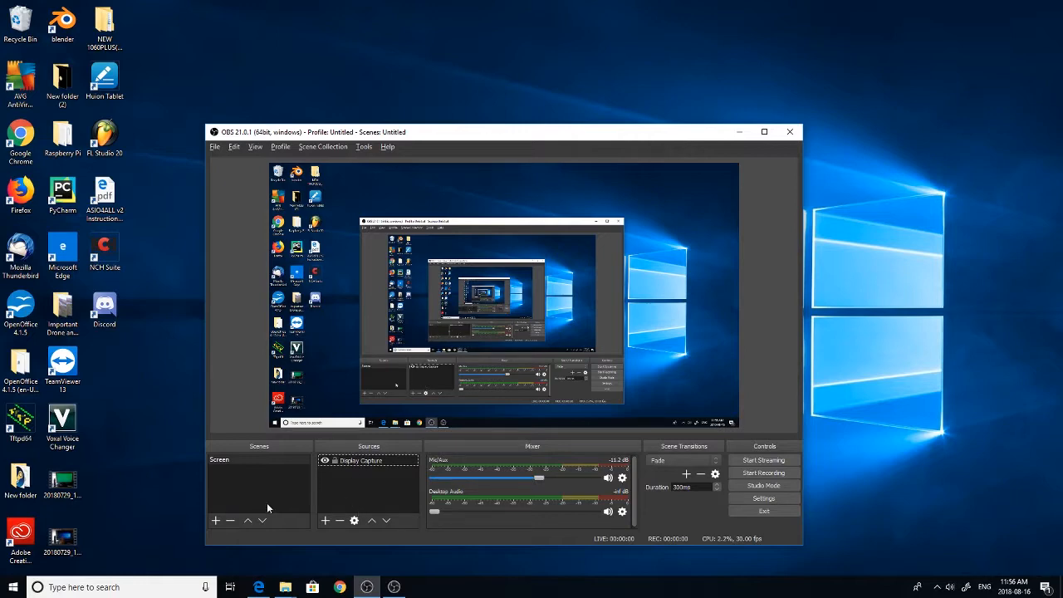
Add a second scene named Game
left_click(216, 521)
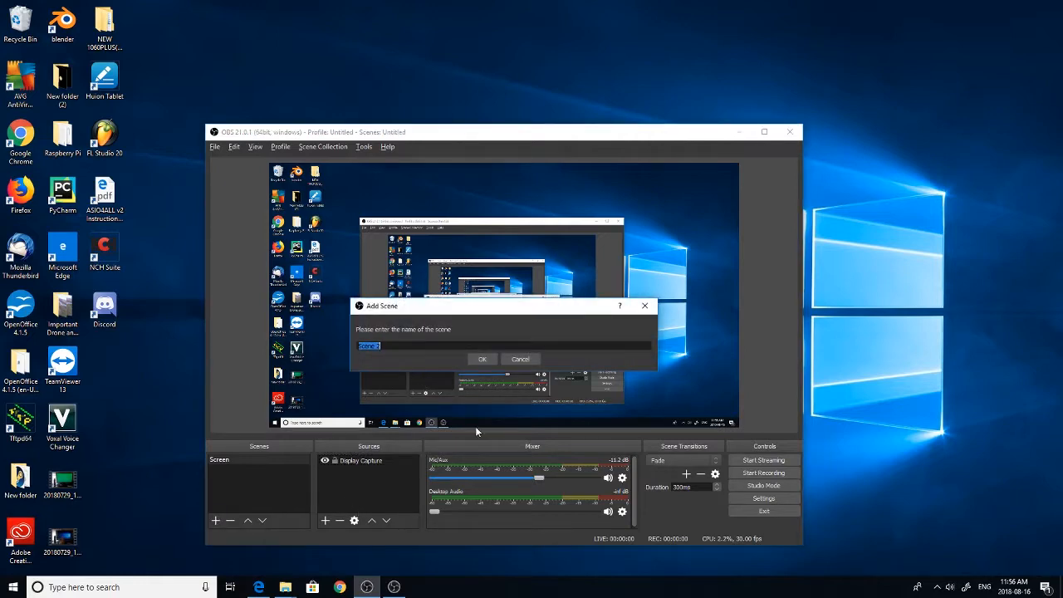
type("Game")
key("Return")
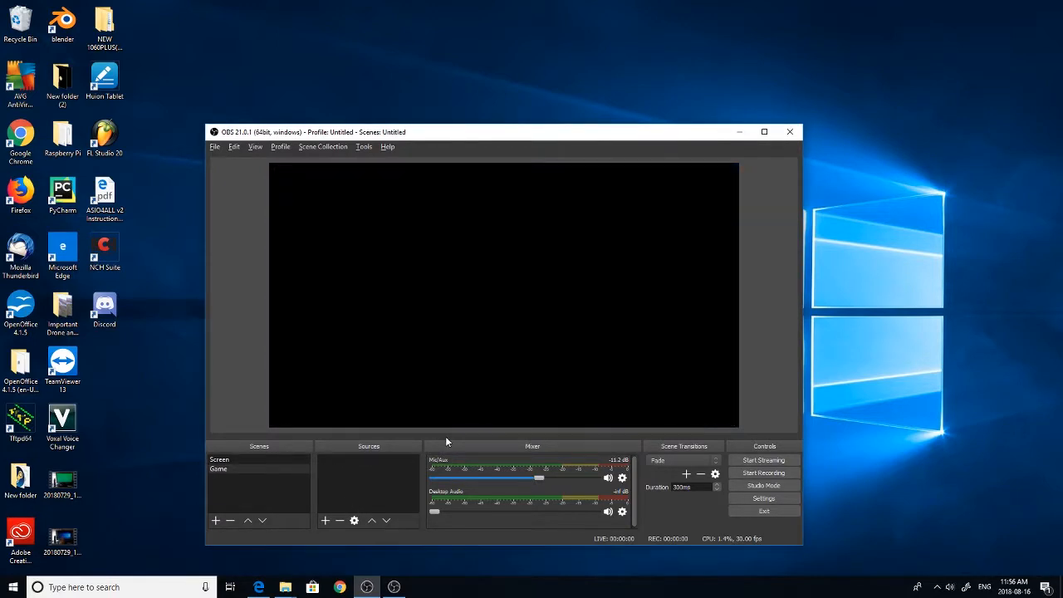
Add a new Game Capture source to the Game scene, keeping the default name
left_click(326, 521)
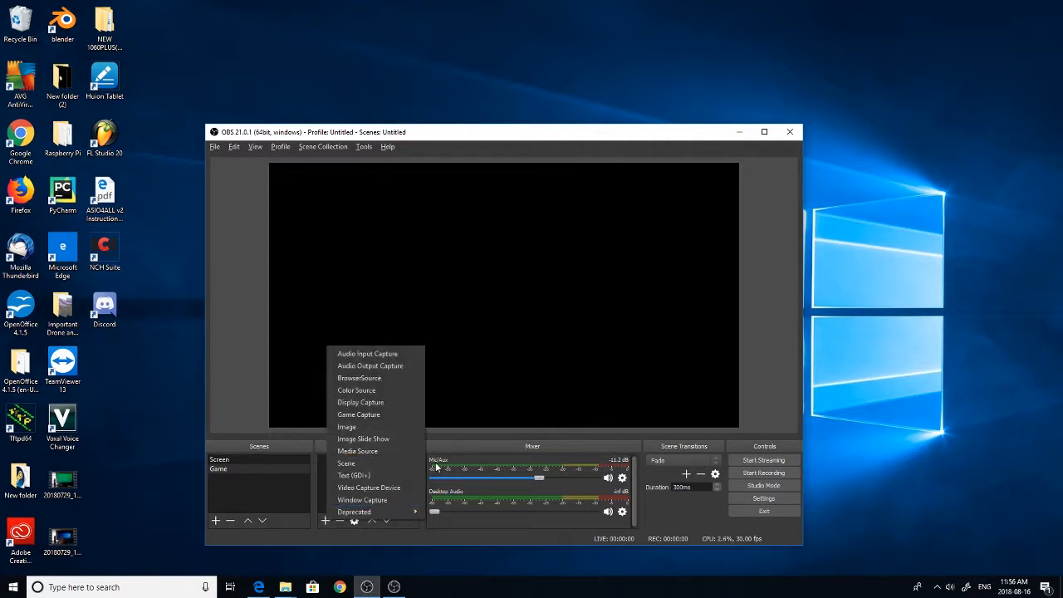
left_click(390, 414)
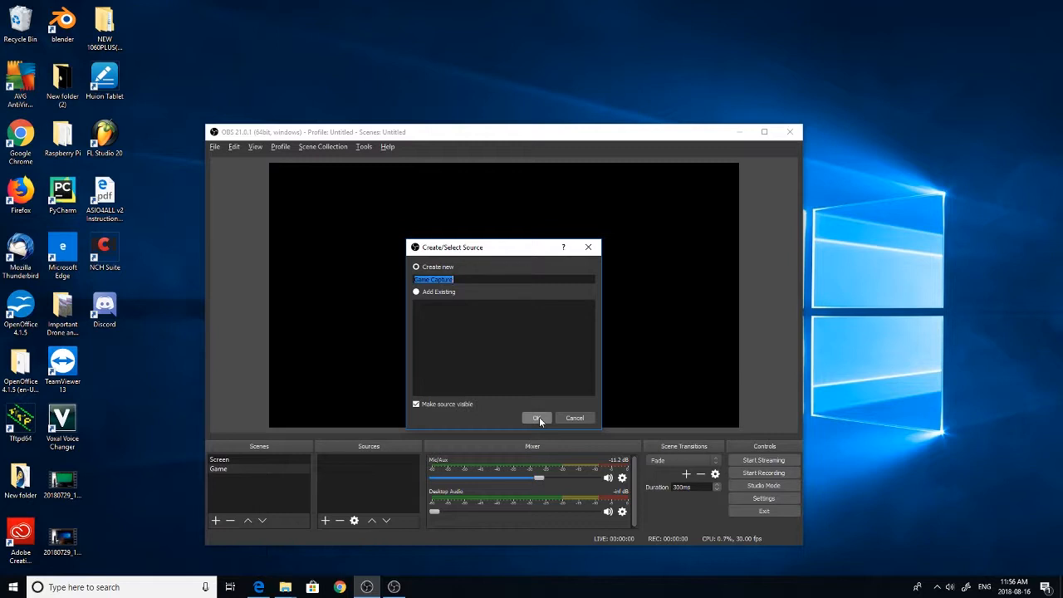
left_click(538, 417)
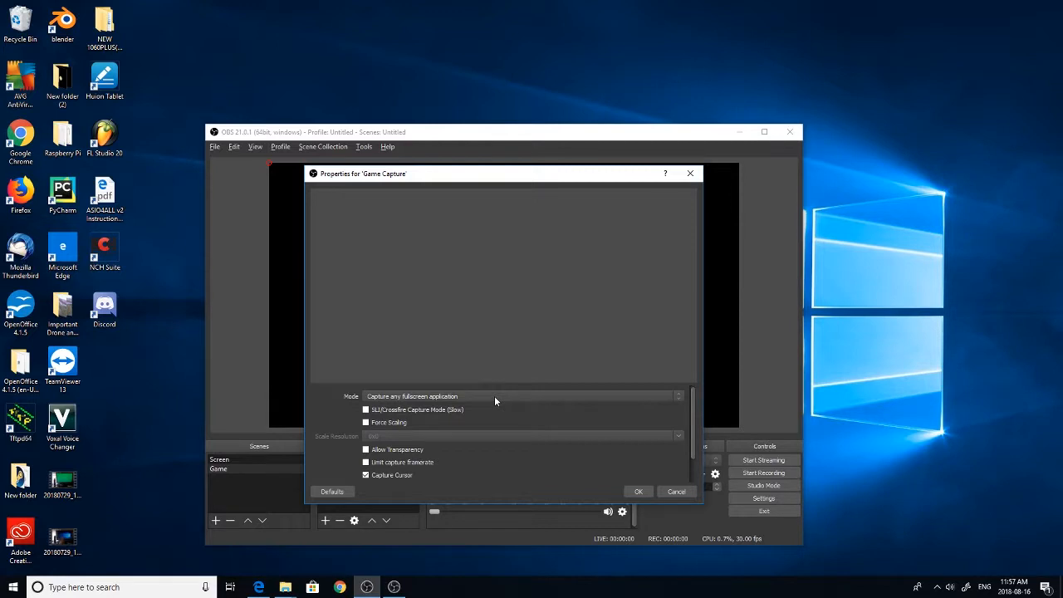
Try the Capture foreground window with hotkey mode for the game capture source
left_click(497, 400)
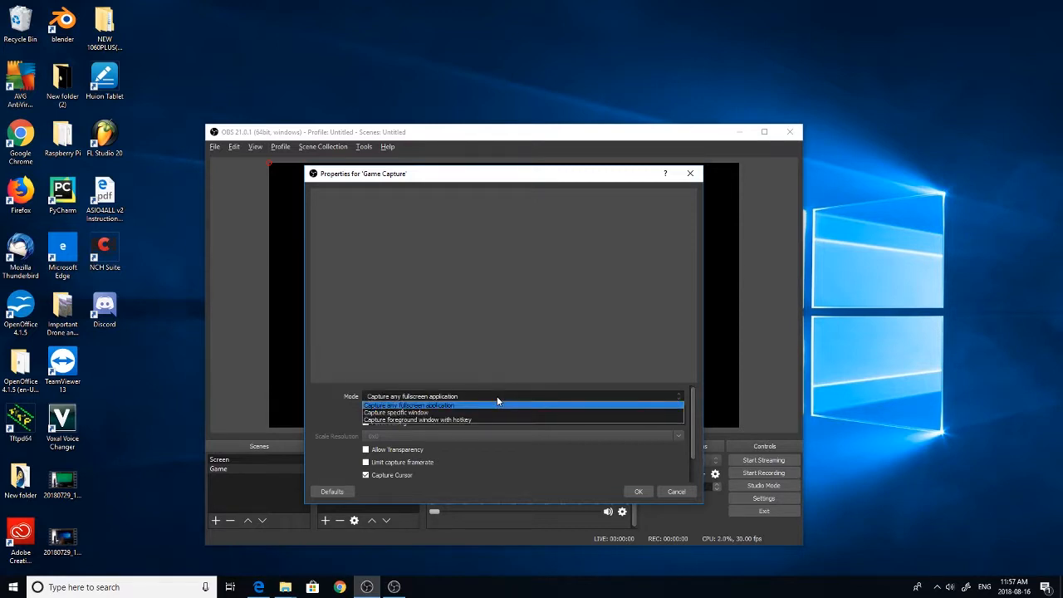
left_click(498, 398)
left_click(498, 398)
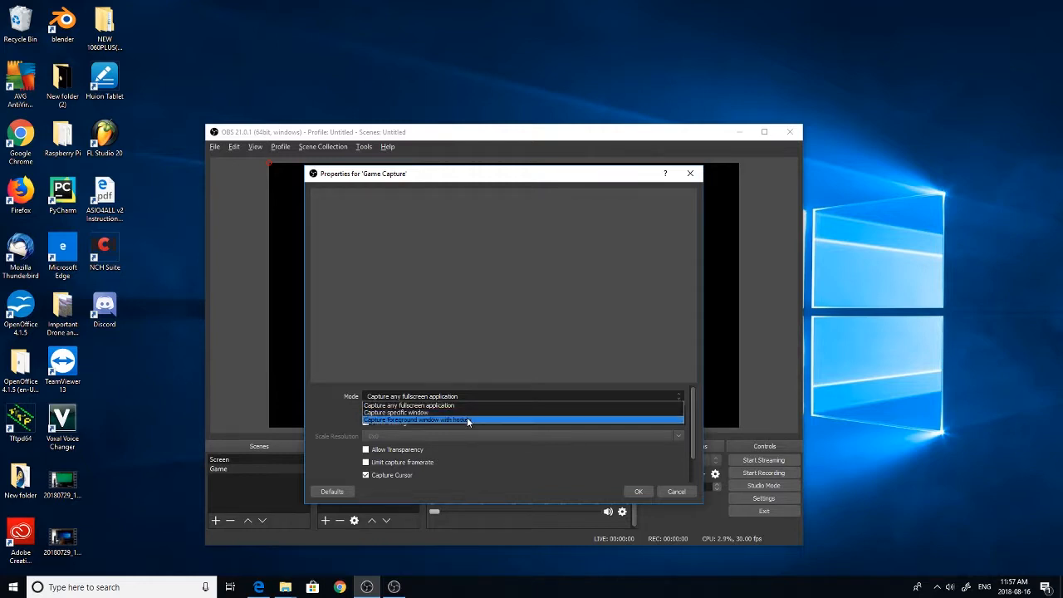
left_click(464, 419)
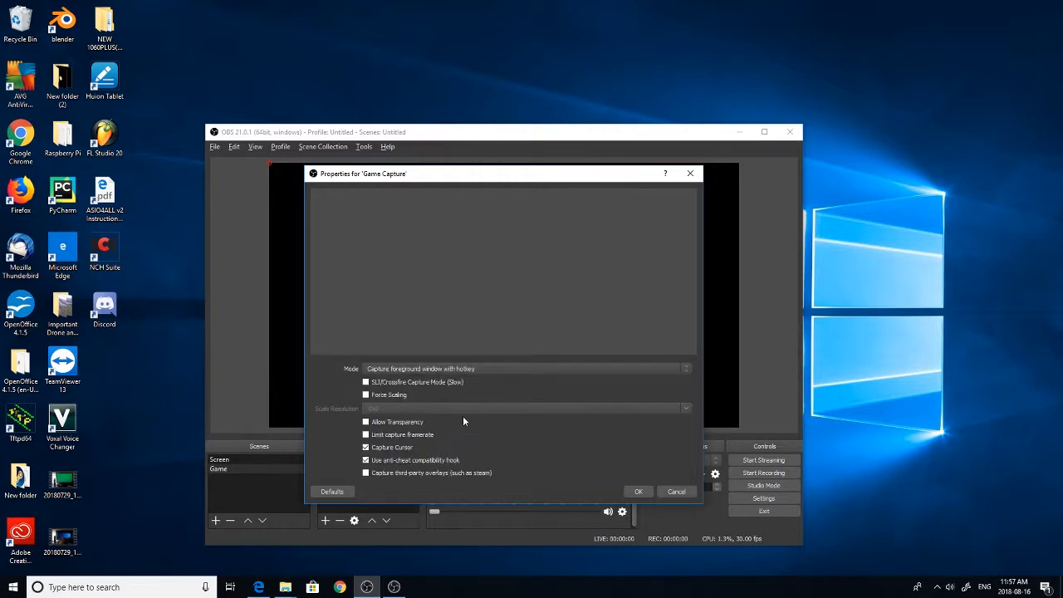
Try the Capture specific window mode and look through the windows it offers without choosing one
left_click(431, 370)
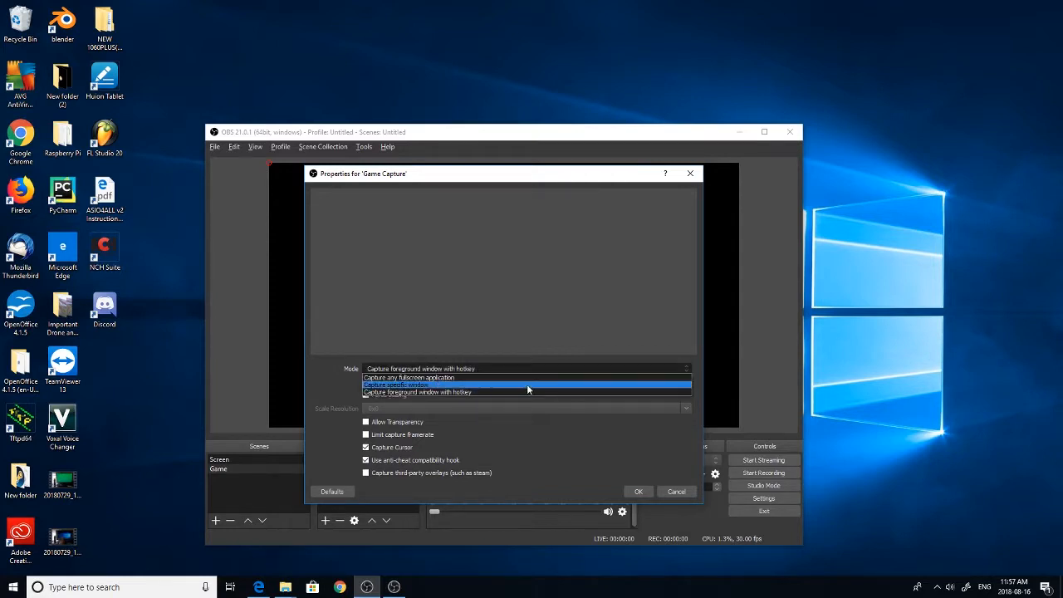
left_click(499, 384)
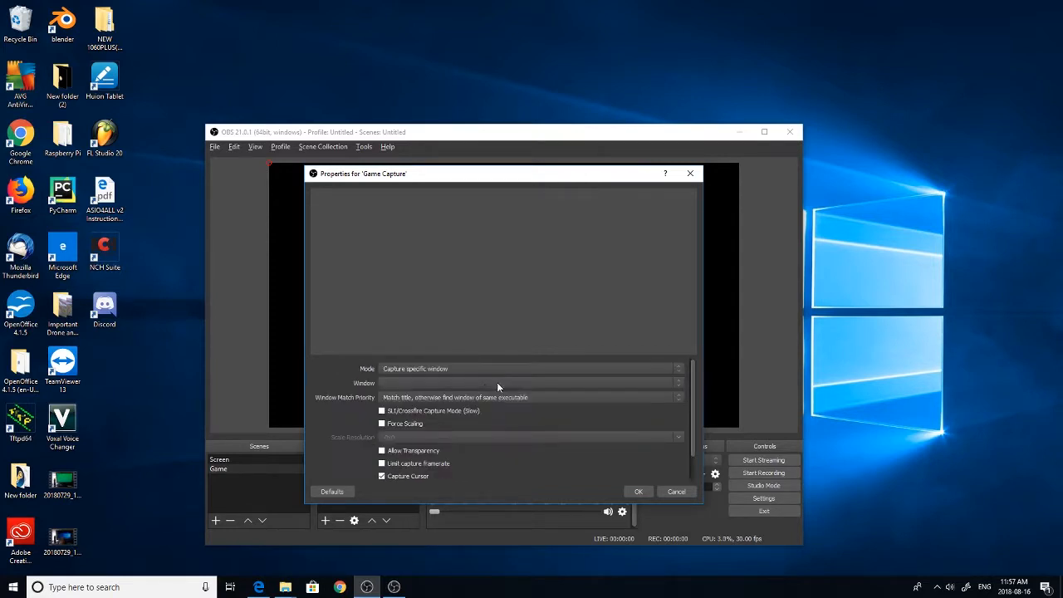
left_click(429, 382)
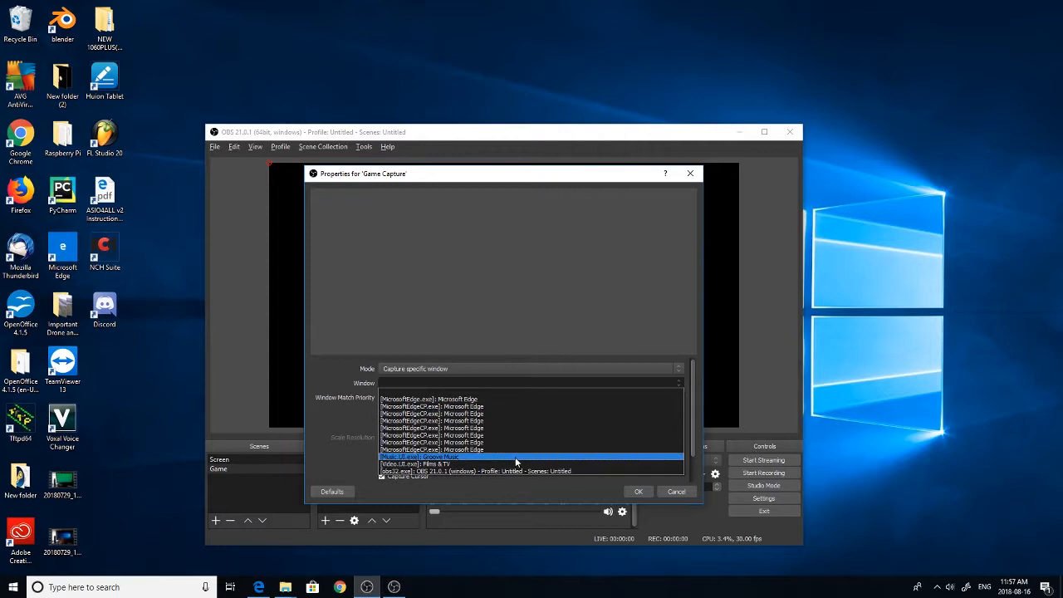
left_click(440, 379)
Set the game capture mode to Capture any fullscreen application and accept the source properties
left_click(448, 370)
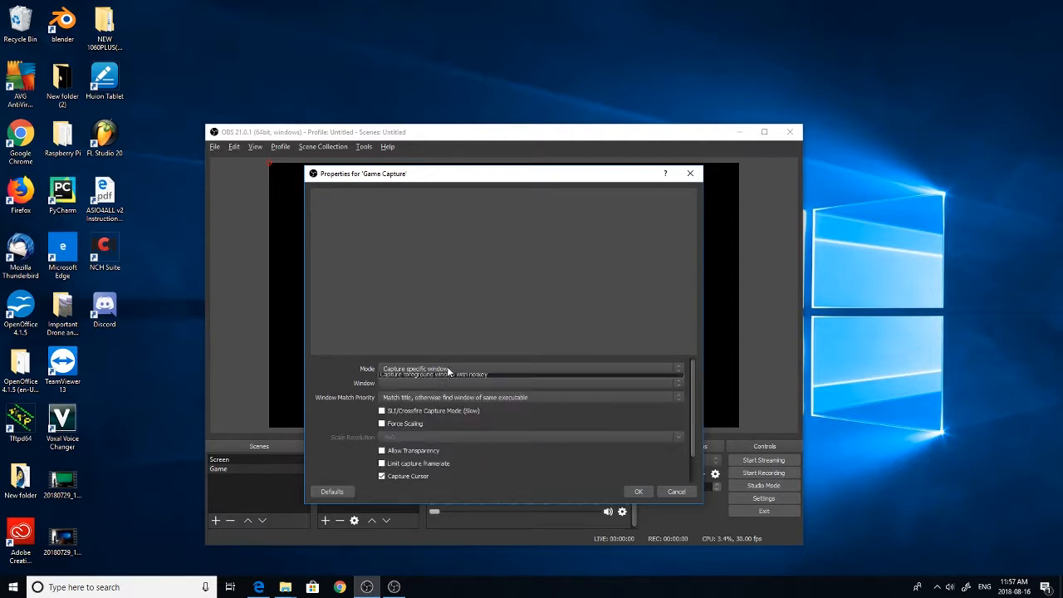
left_click(440, 360)
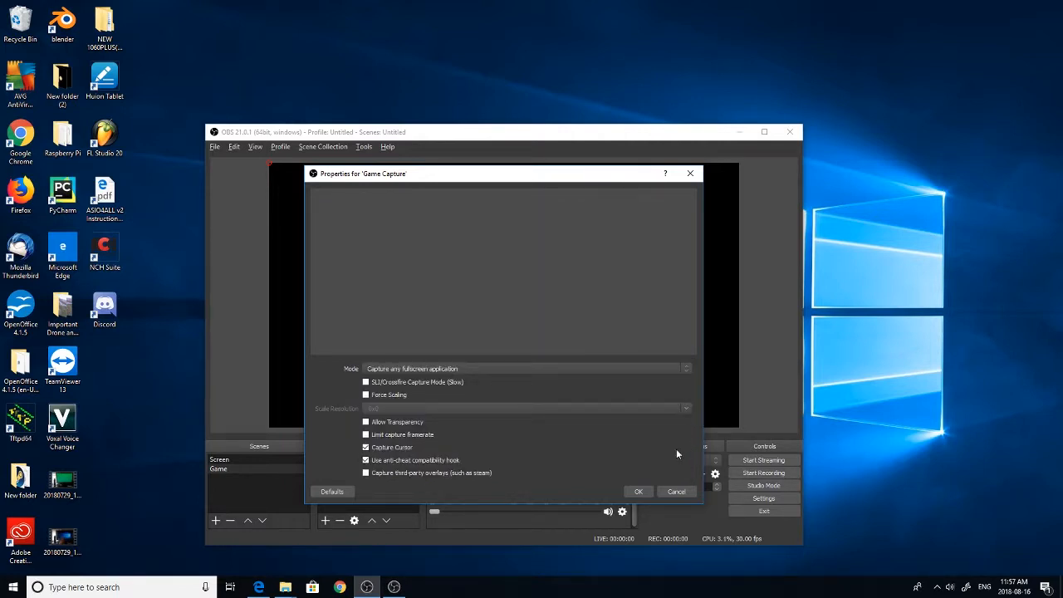
left_click(637, 494)
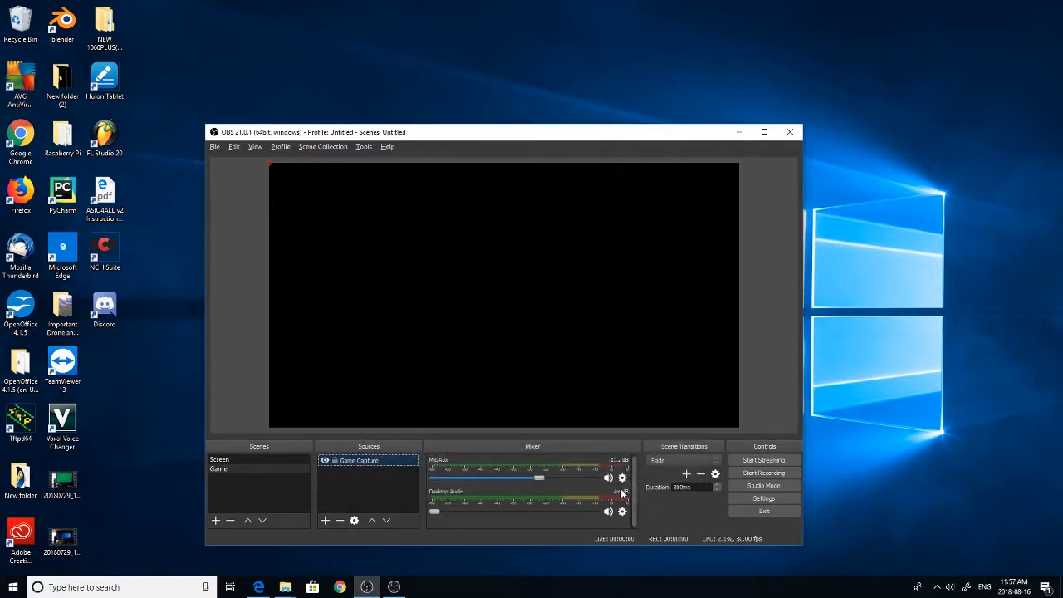
Add a new Video Capture Device source to the Game scene using the Integrated Camera with its default settings
left_click(326, 522)
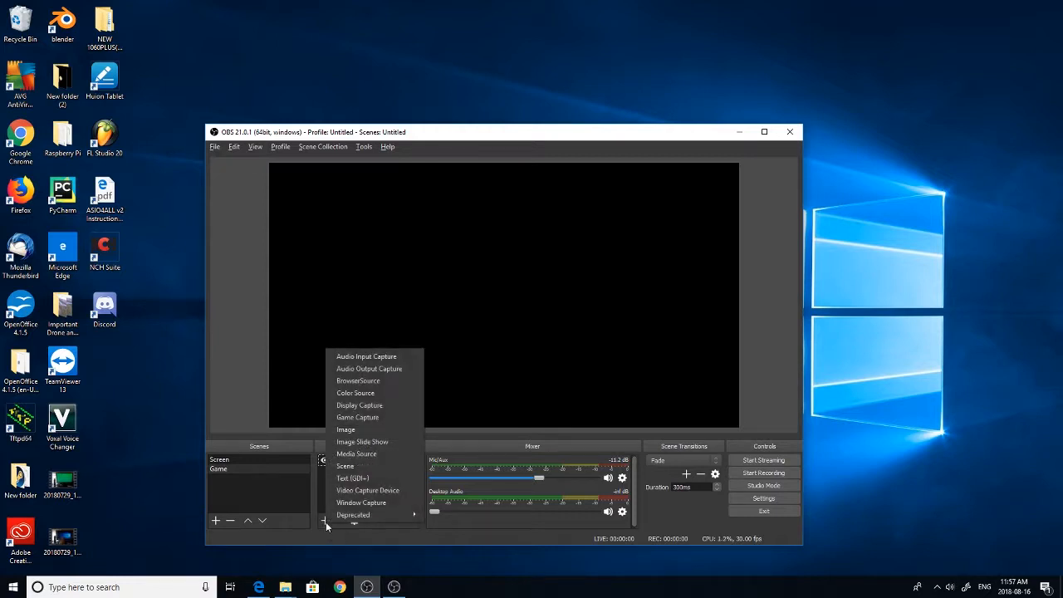
left_click(370, 491)
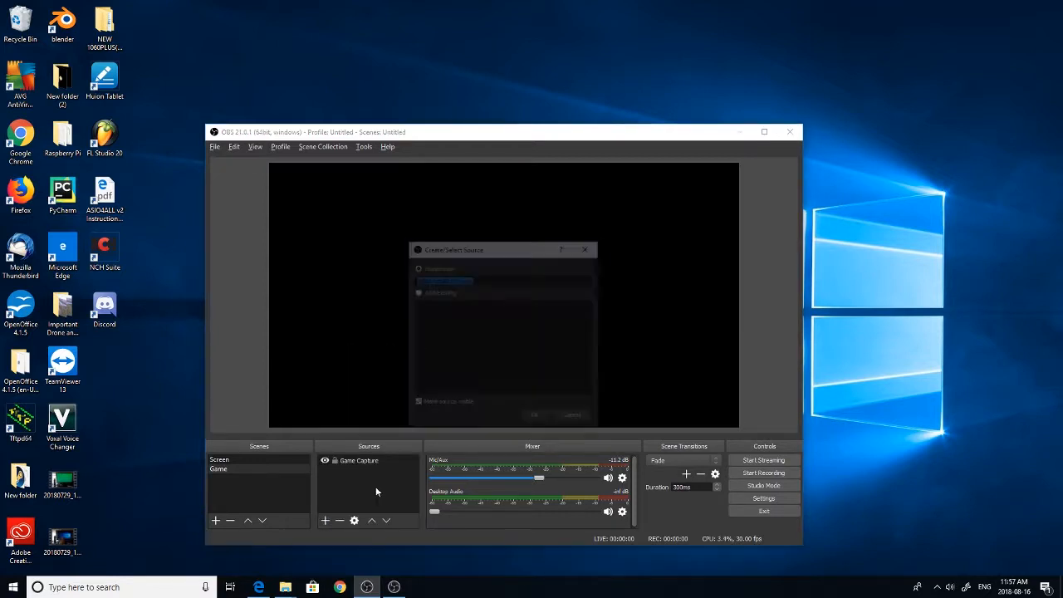
left_click(536, 419)
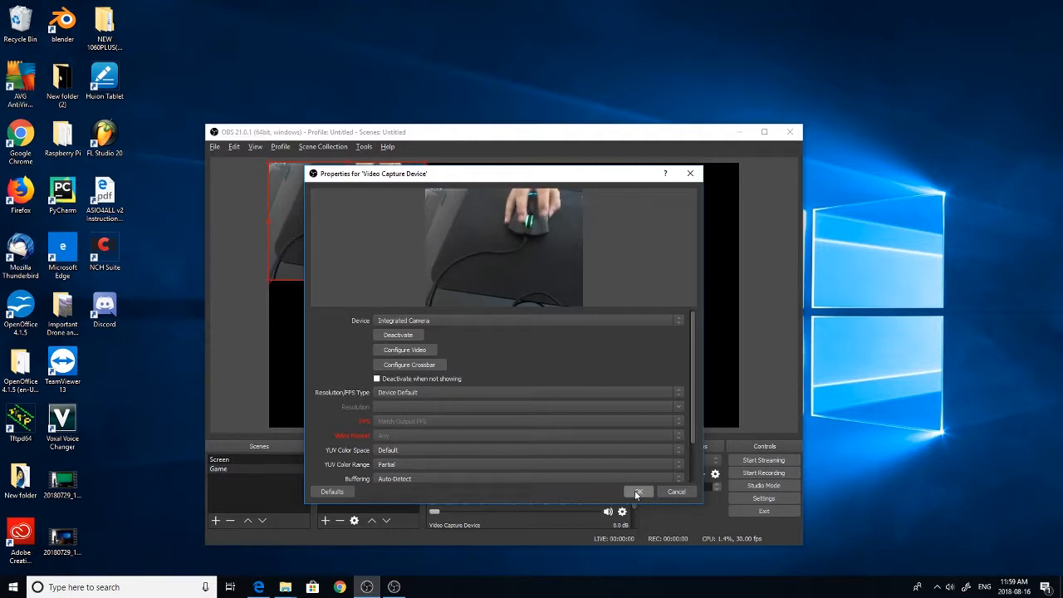
left_click(637, 491)
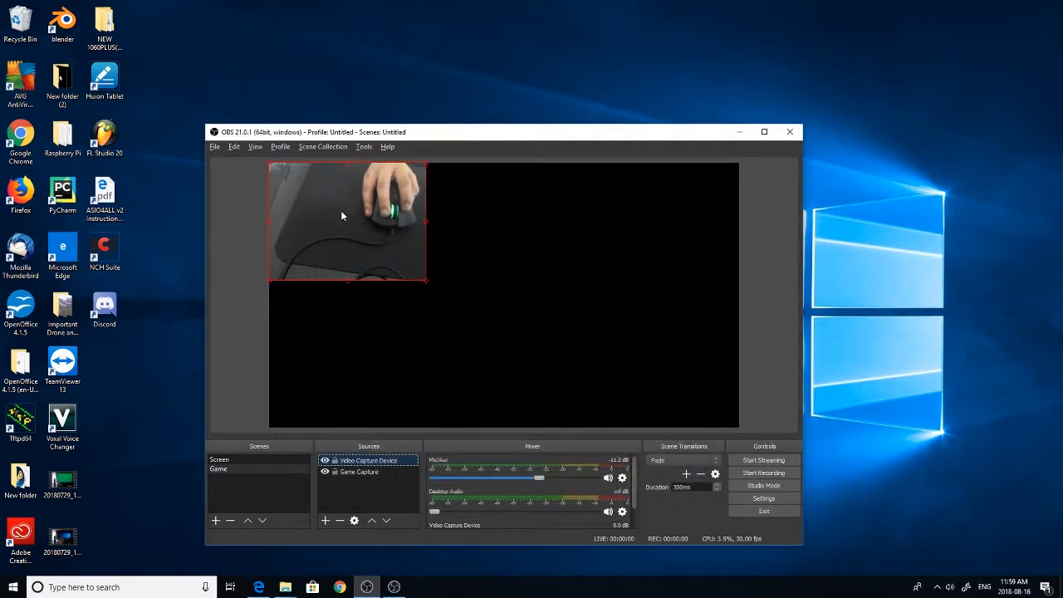
Move the camera picture into the canvas's lower-left corner and shrink it to roughly half its size
left_click_drag(341, 216, 366, 365)
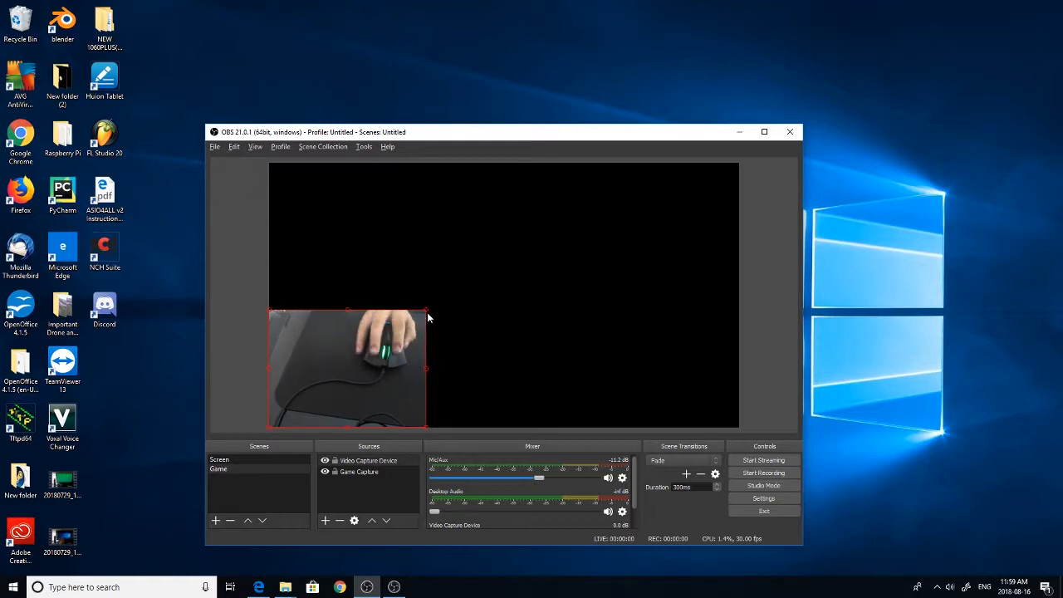
left_click_drag(426, 313, 337, 383)
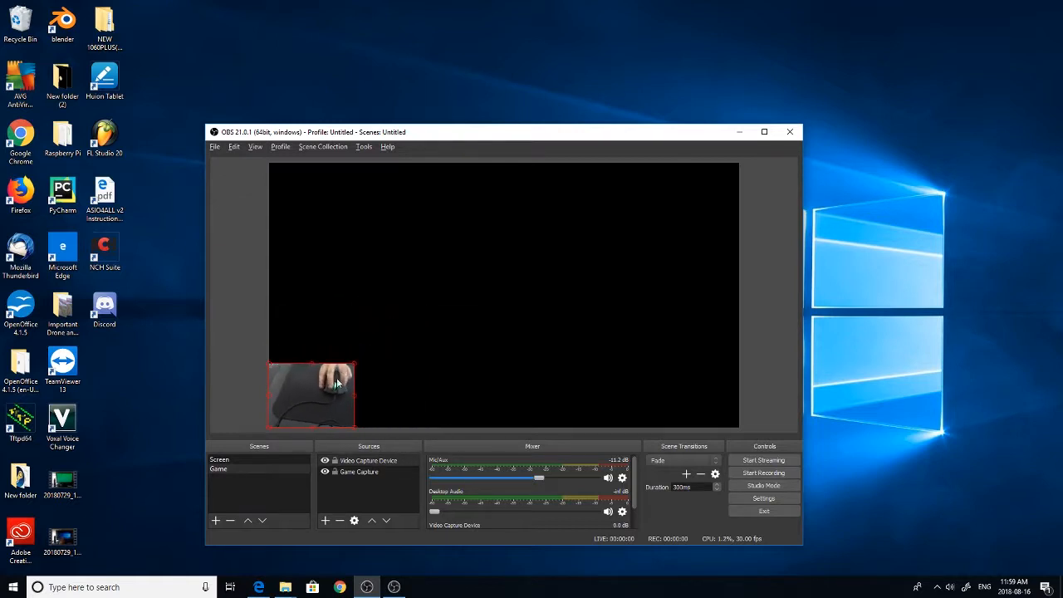
left_click(425, 391)
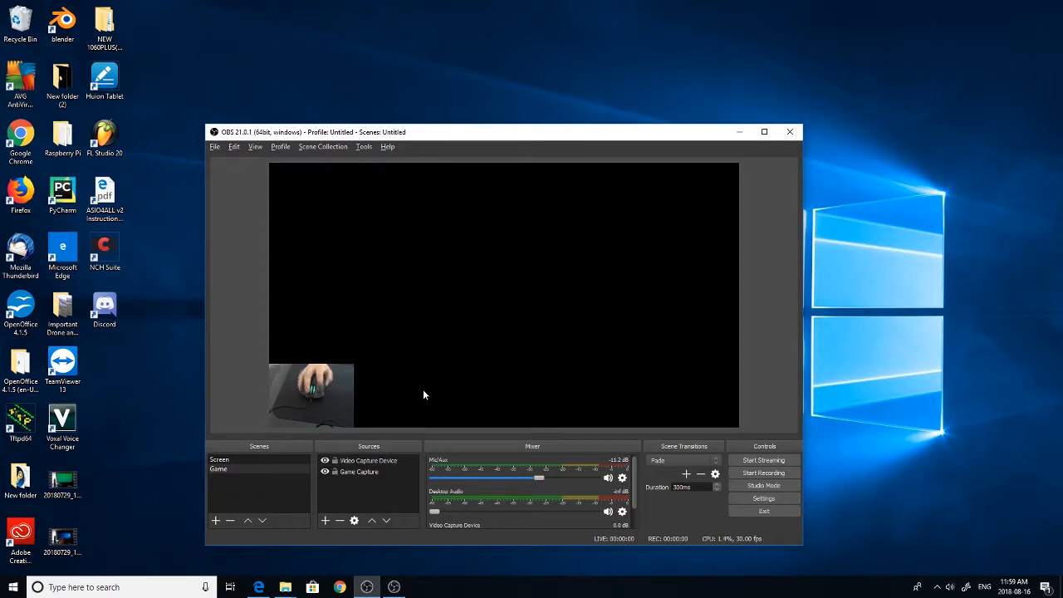
Add an Image source with the red play-button picture from the OBS Tutorial folder, and place it along the canvas's bottom edge beside the camera picture
left_click(325, 520)
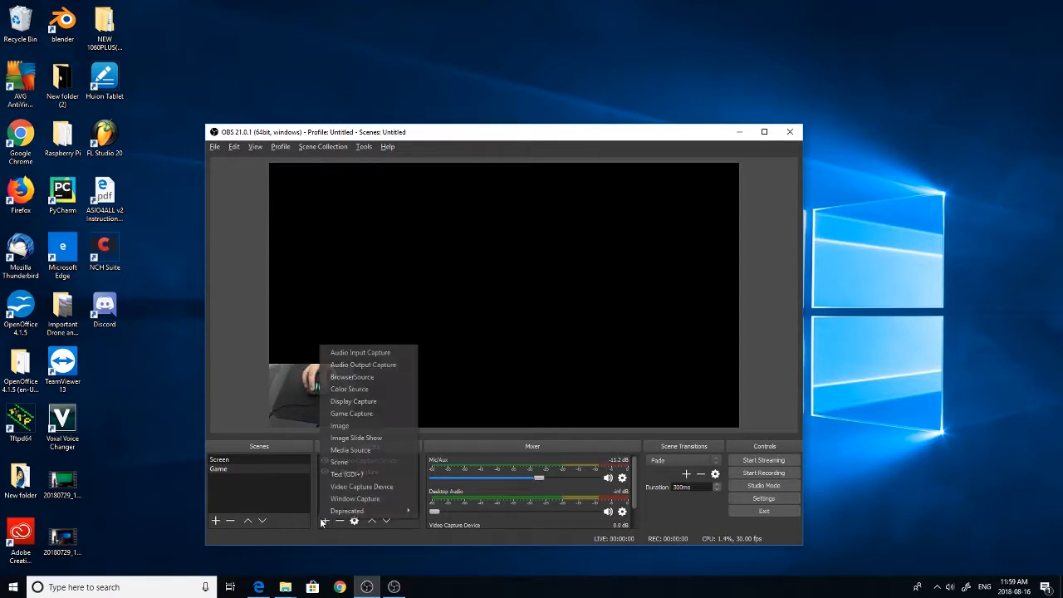
left_click(397, 427)
left_click(549, 413)
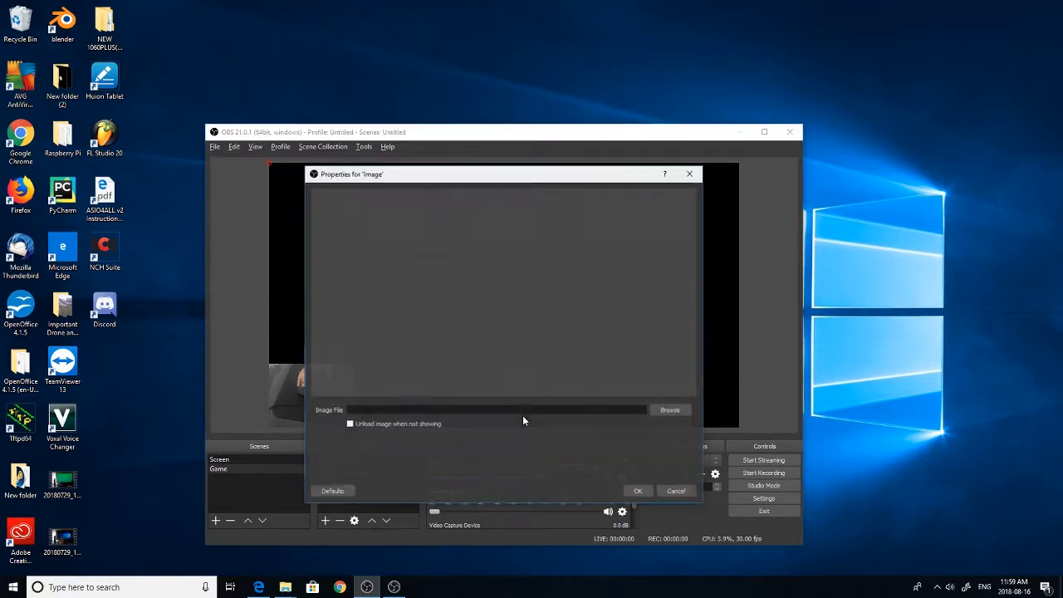
left_click(669, 413)
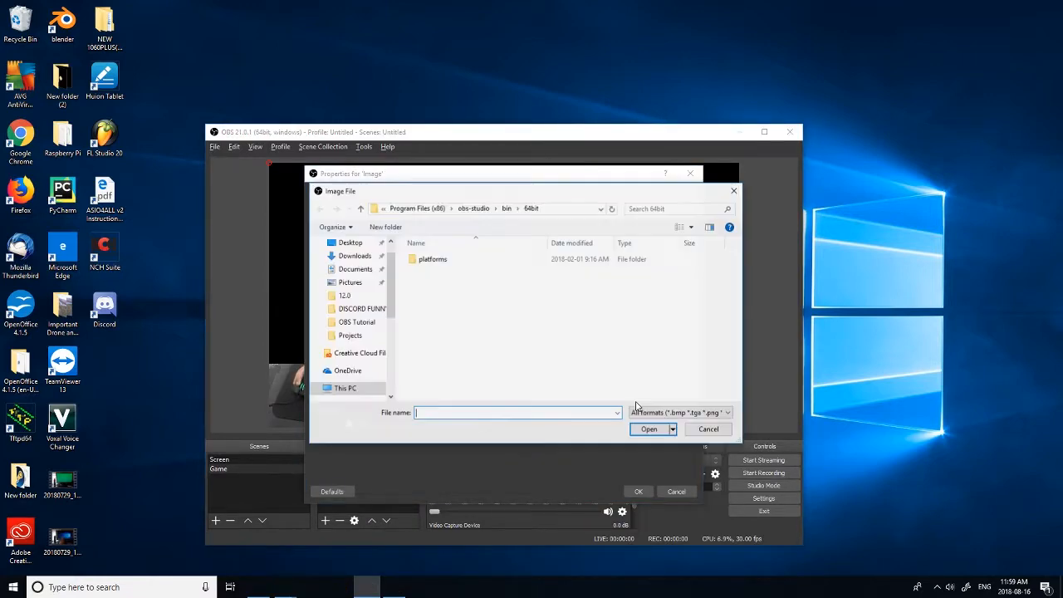
left_click(356, 321)
double_click(501, 287)
key("Return")
left_click_drag(346, 266, 412, 417)
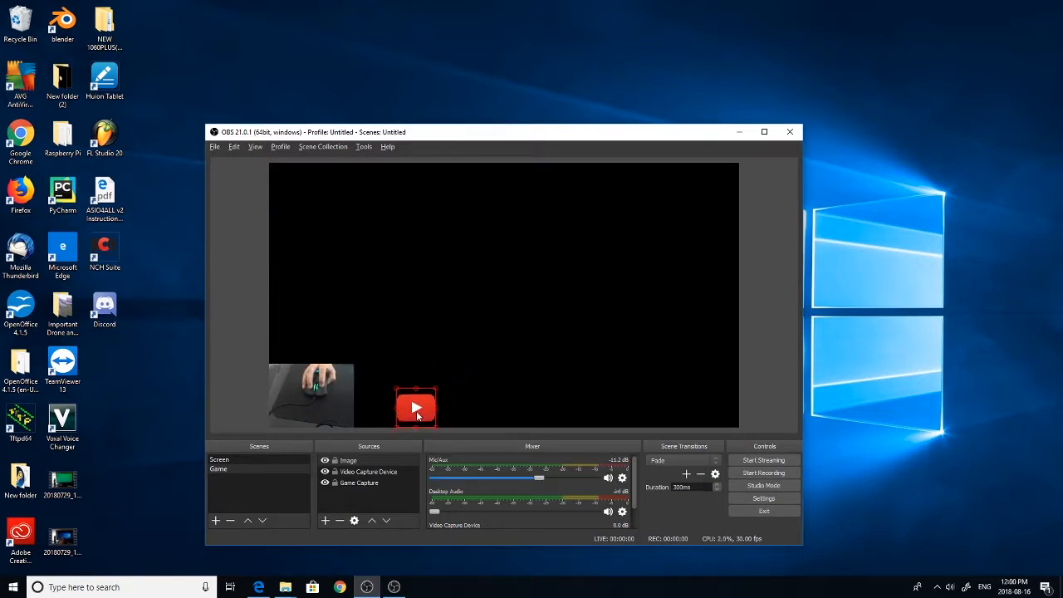
Shrink the red play-button picture and set it against the canvas's bottom edge, closer to the camera picture
mouse_move(416, 411)
left_mouse_down()
mouse_move(407, 410)
mouse_move(418, 399)
mouse_move(399, 421)
left_mouse_up()
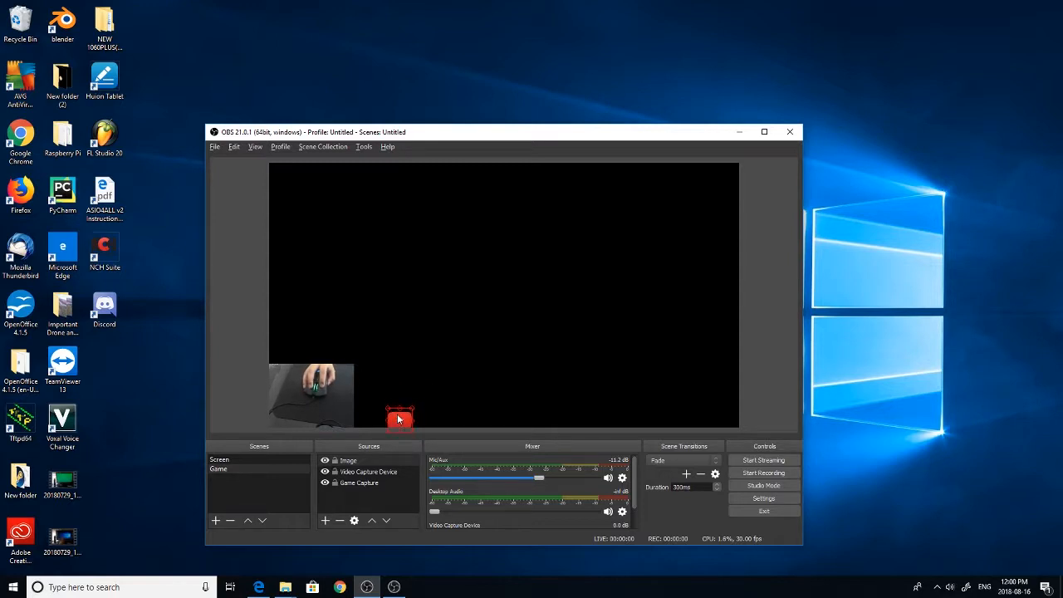
left_click(455, 416)
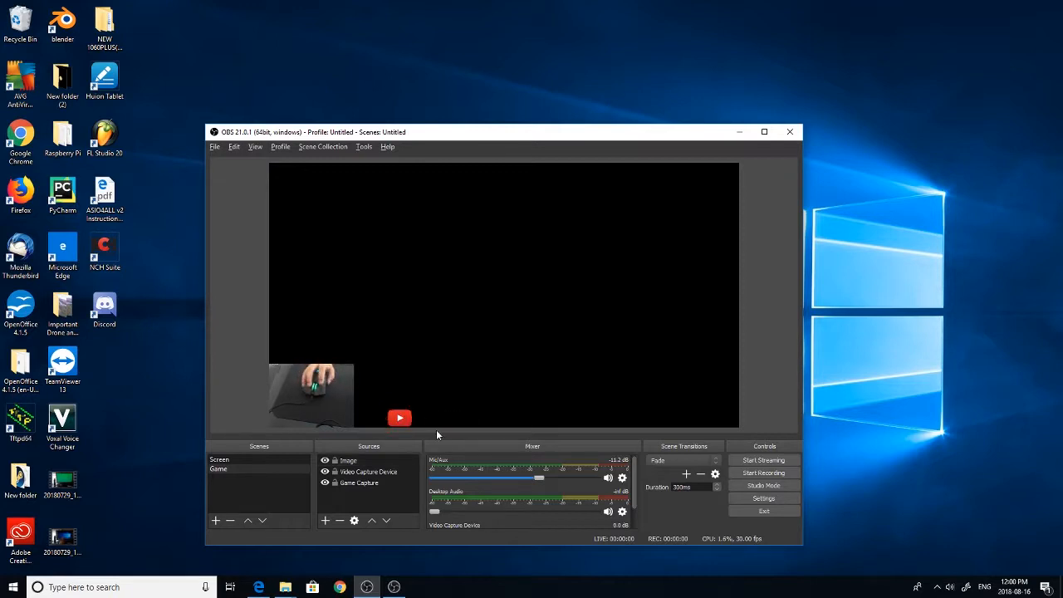
Add a Text (GDI+) source to the Game scene with the Impact font and the text TechNatureCubing
left_click(326, 521)
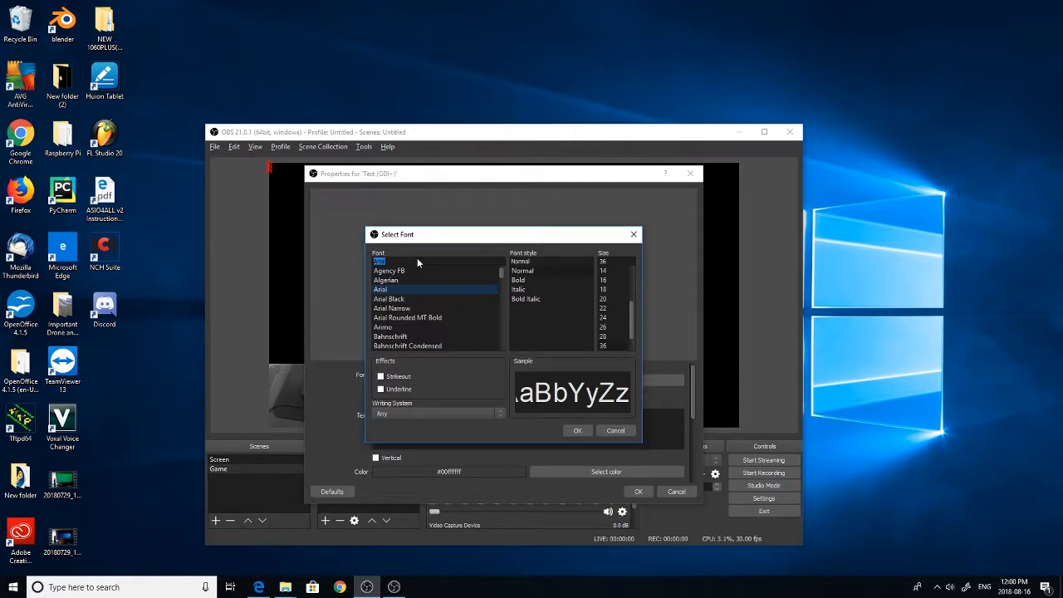
type("impact")
key("Return")
left_click(478, 434)
type("TechNatureCubing")
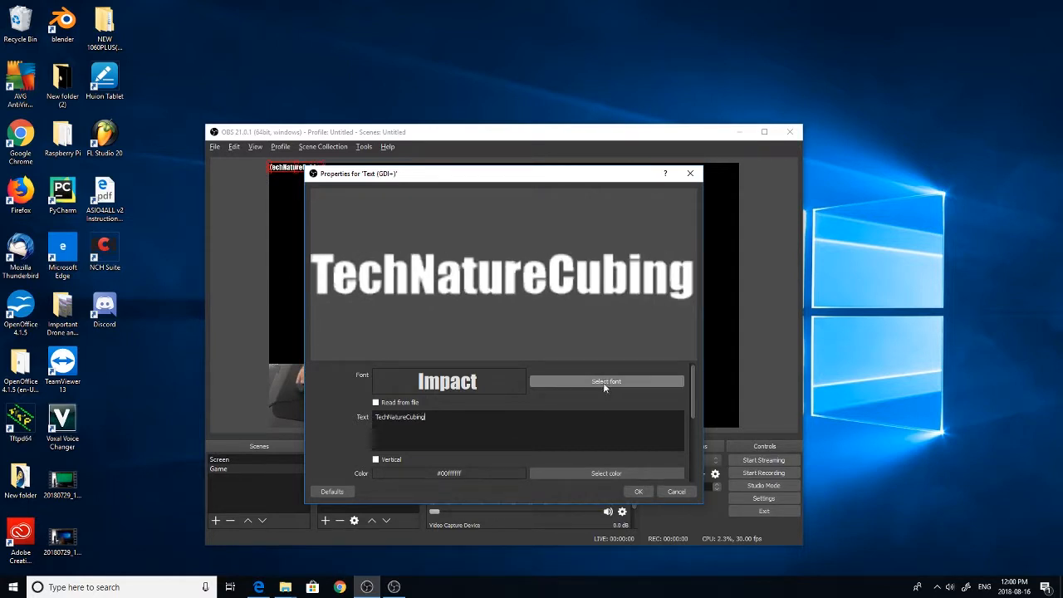
Examine the text source's color, opacity, gradient, background and alignment options, keeping the current color
scroll(507, 430, "down", 4)
scroll(515, 416, "up", 2)
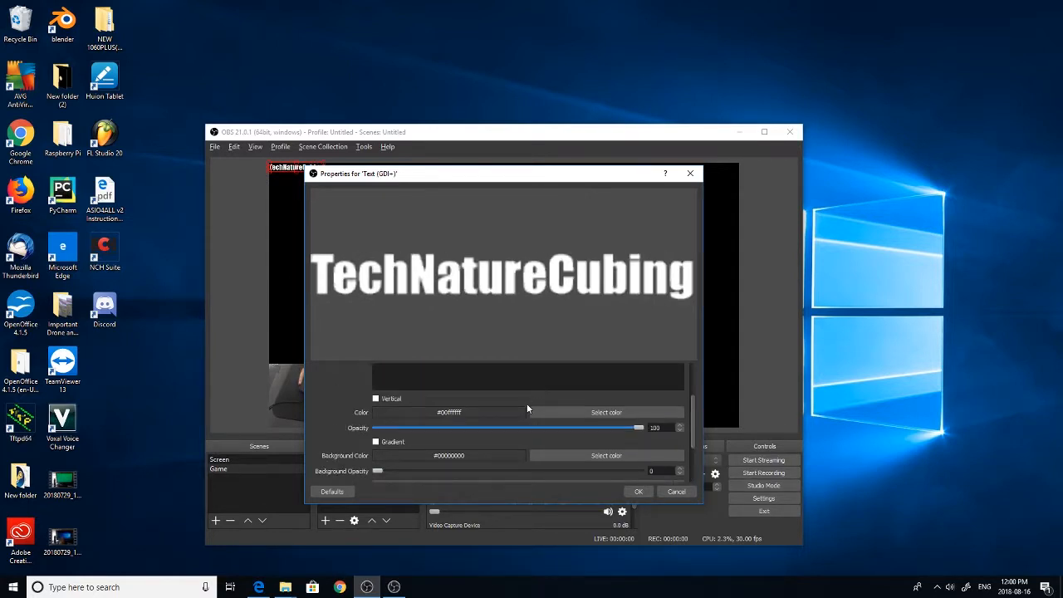
left_click(598, 410)
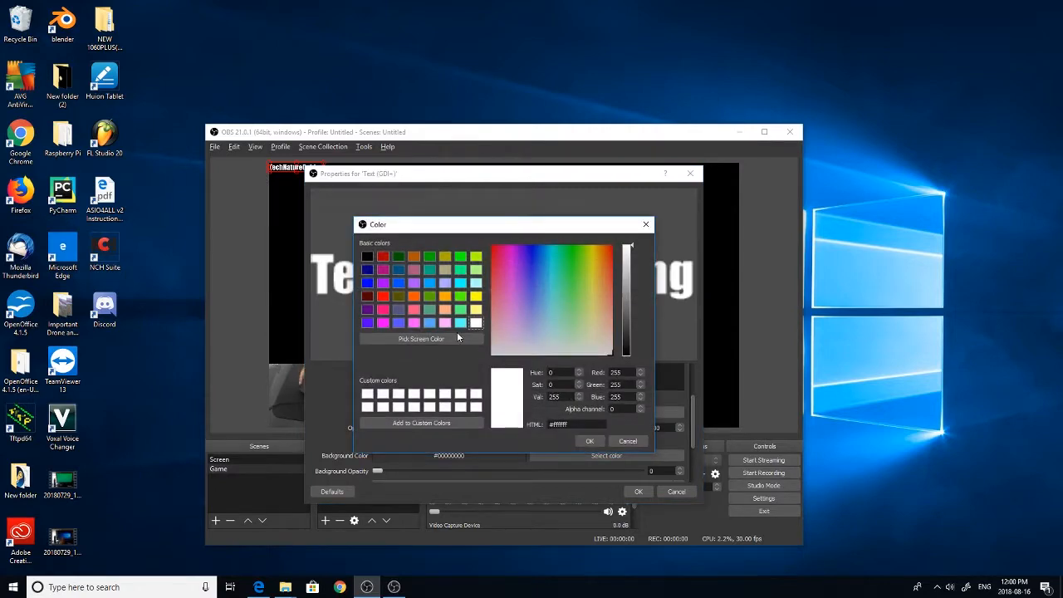
left_click(628, 441)
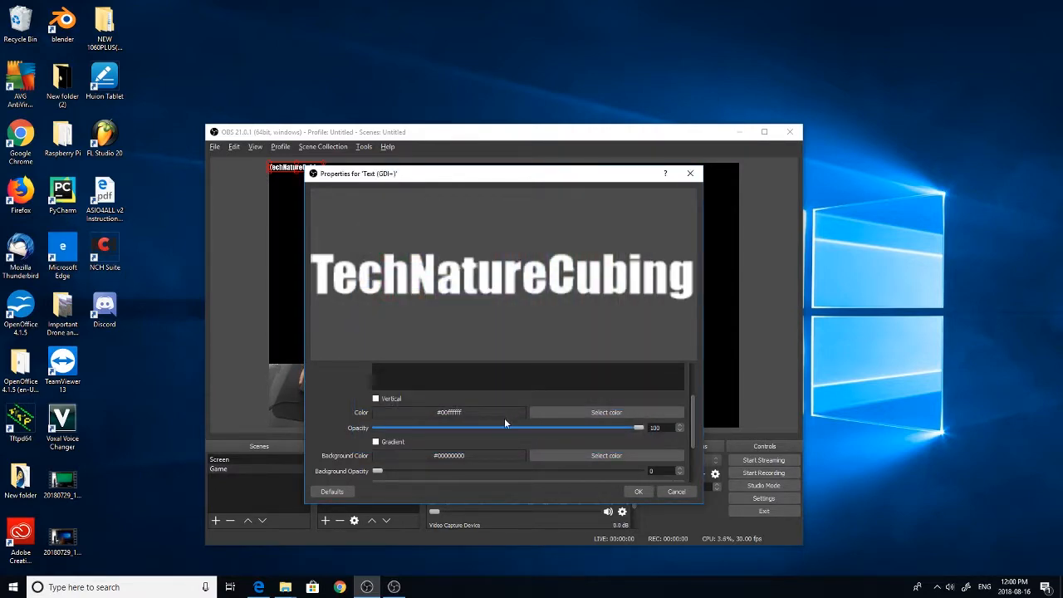
scroll(504, 419, "down", 2)
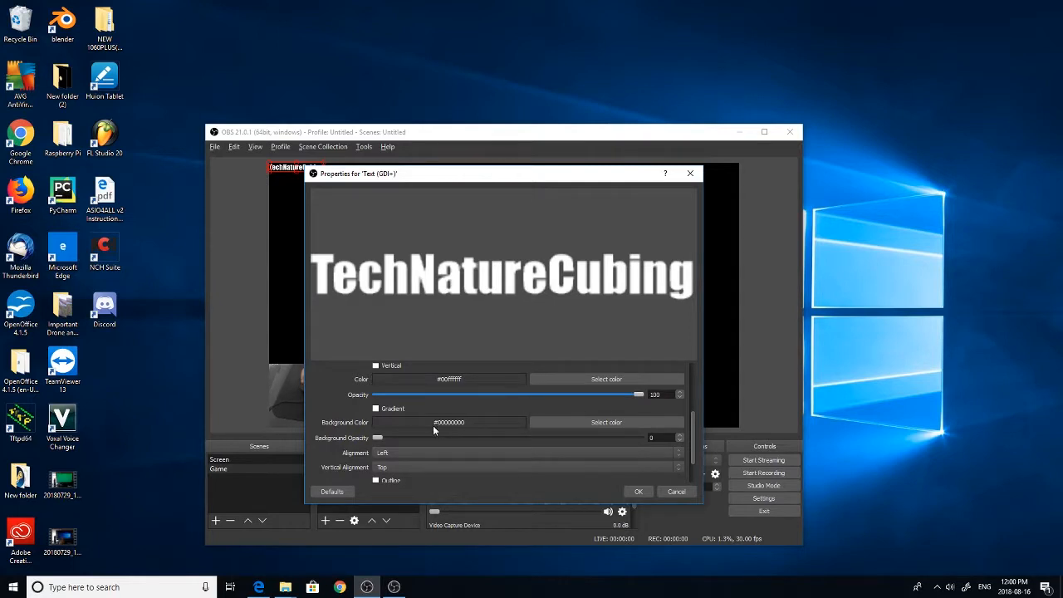
scroll(431, 432, "down", 2)
scroll(440, 455, "up", 2)
left_click_drag(455, 181, 670, 170)
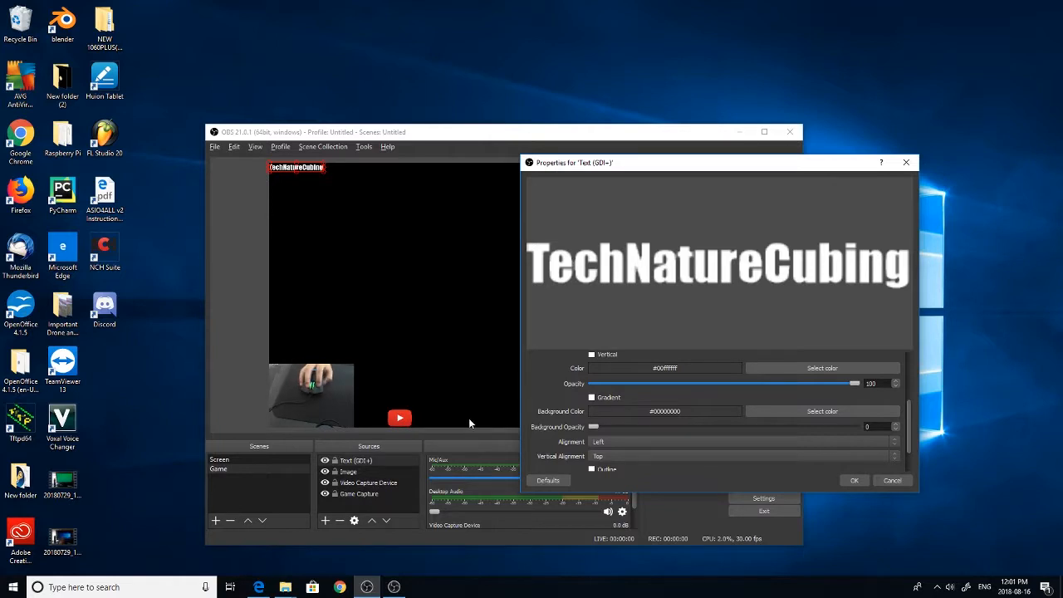
Accept the text source, enlarge TechNatureCubing slightly along the canvas's bottom edge, and align the play-button picture directly beside it
left_click(892, 481)
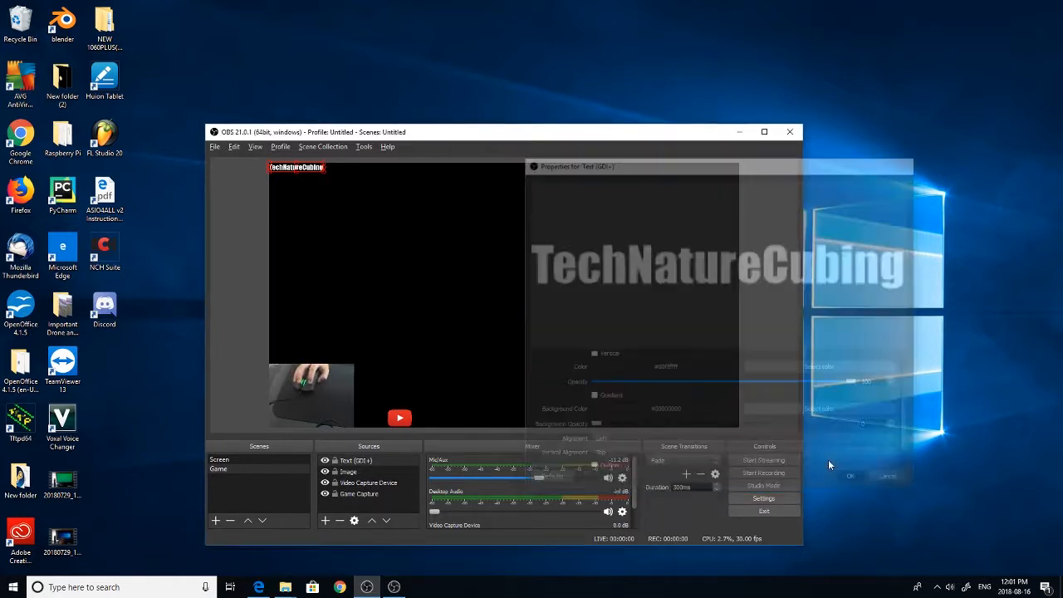
left_click_drag(296, 168, 447, 425)
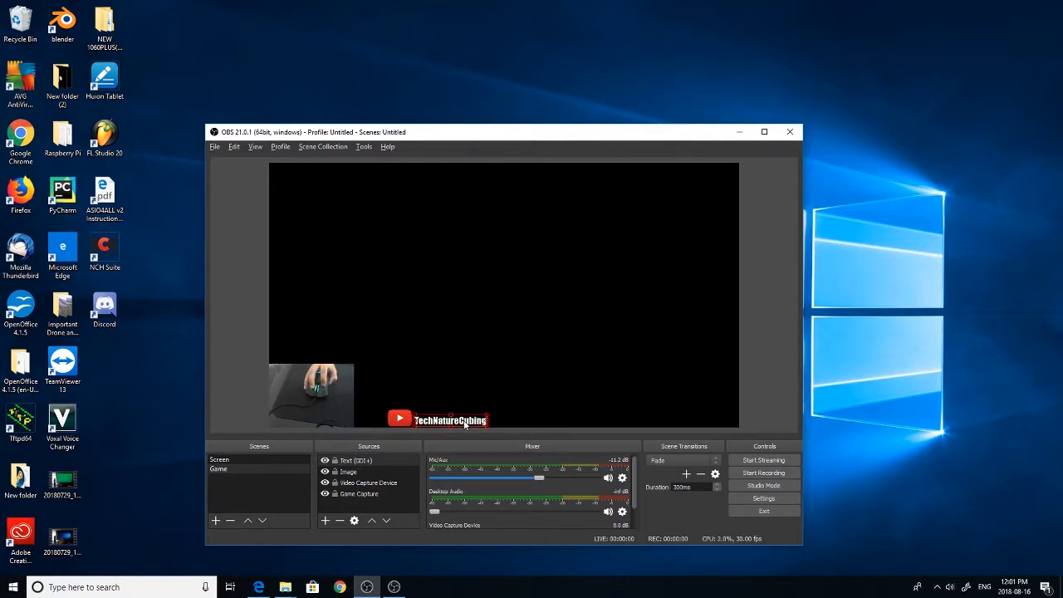
left_click(399, 417)
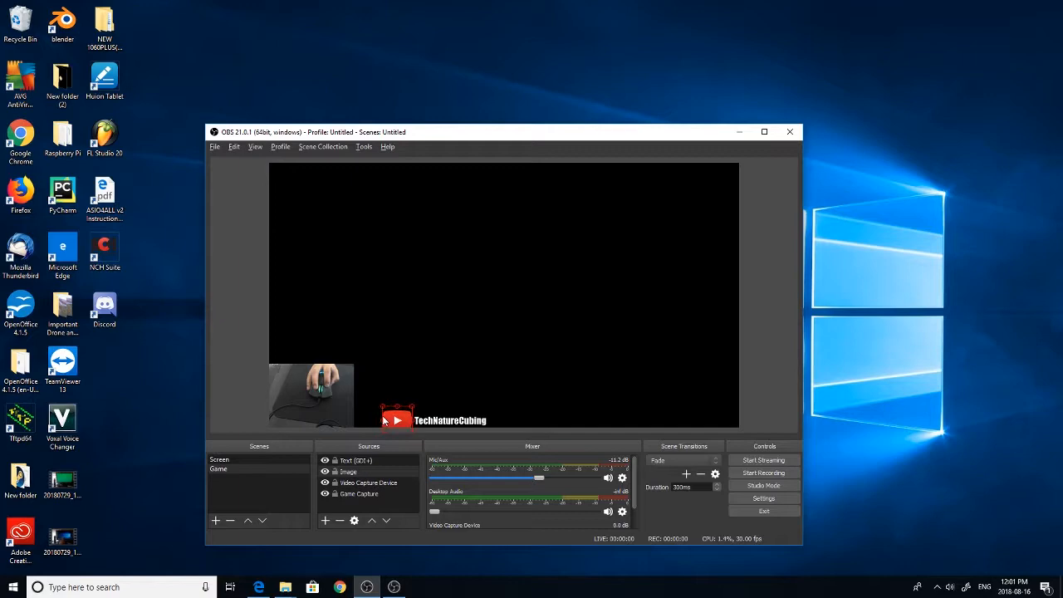
left_click_drag(384, 414, 389, 418)
double_click(385, 416)
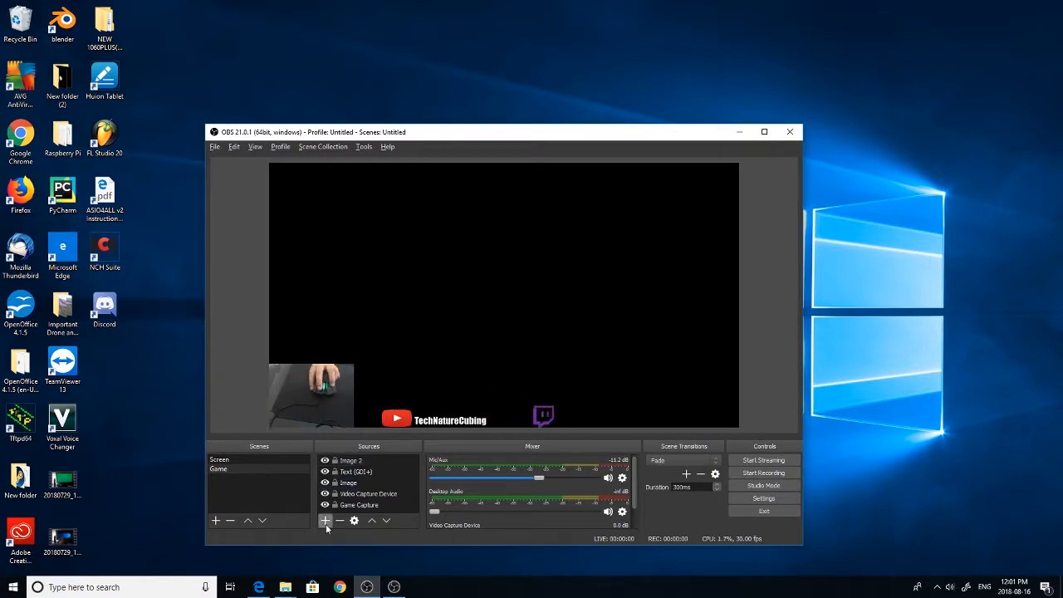
Add a second Text (GDI+) source reading TheCONTR0L and fit it beside the purple Twitch logo on the canvas's bottom edge
left_click(325, 520)
left_click(388, 450)
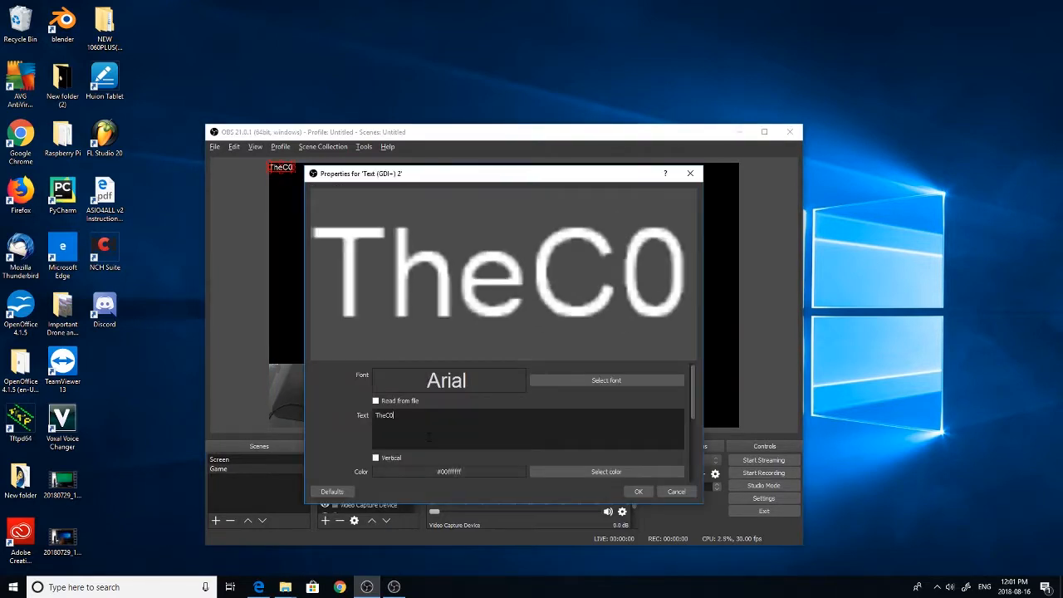
type("NTR0L")
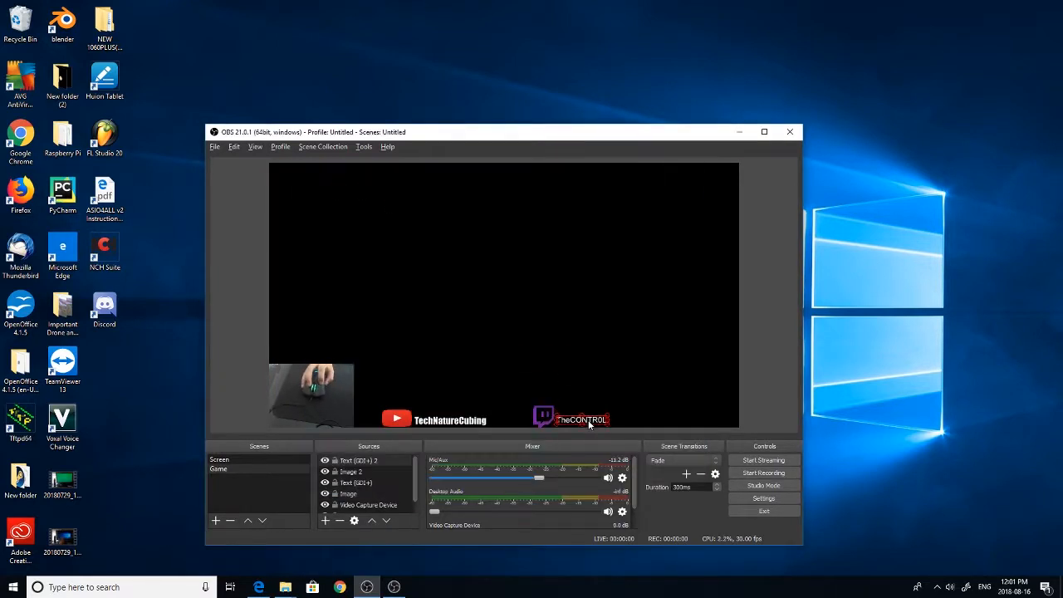
left_click_drag(593, 422, 597, 421)
left_click(638, 403)
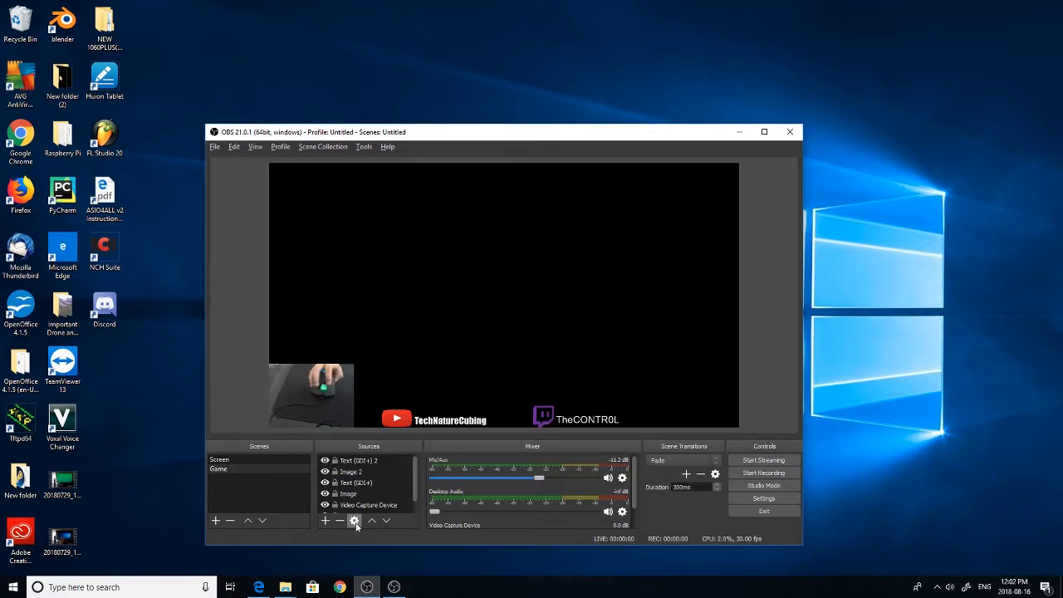
Rename the Text (GDI+) 2 source as Twitch Text
left_click(373, 462)
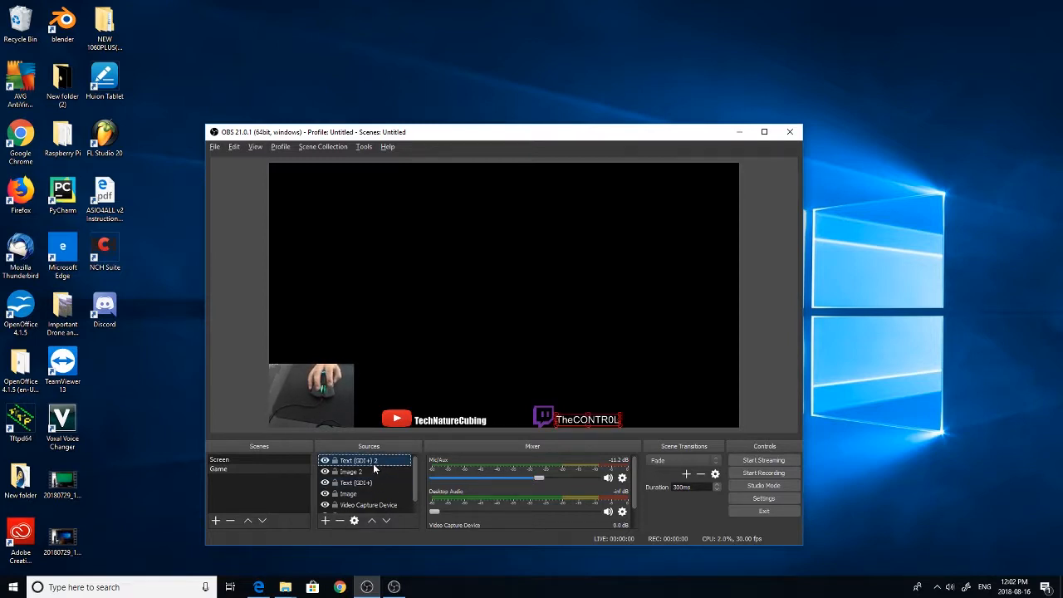
right_click(373, 464)
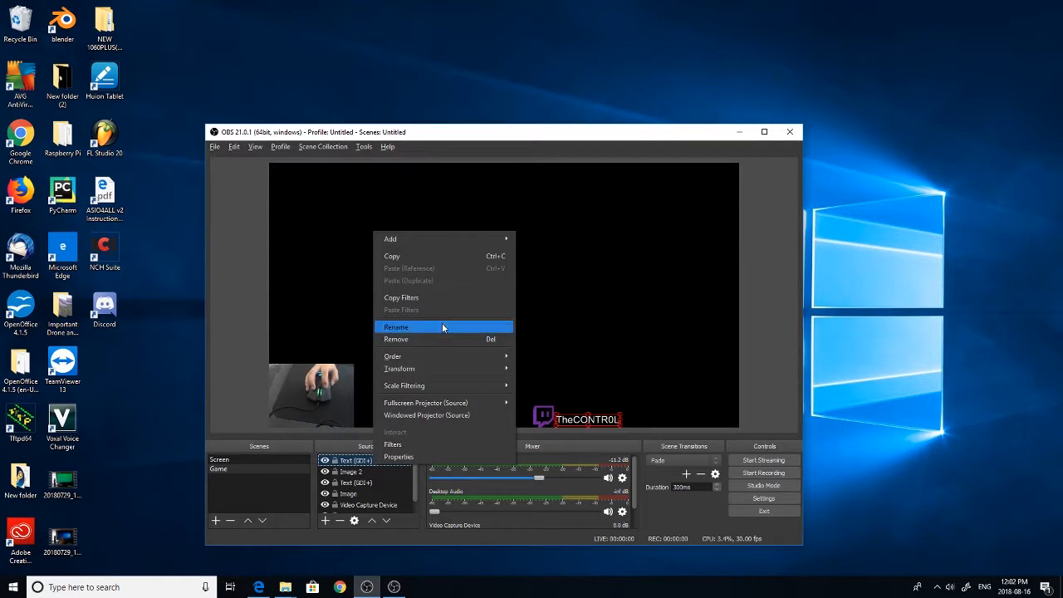
left_click(442, 325)
type("Twitch Text")
key("Return")
Rename the Image 2 source as Twitch Image
right_click(360, 473)
left_click(416, 336)
right_click(335, 476)
left_click(405, 331)
type("Twitch Image")
key("Return")
Rename the Text (GDI+) source as YT Text and the Image source below it as YT Image
right_click(383, 480)
left_click(450, 344)
type("YT Text")
right_click(374, 497)
left_click(416, 361)
type("YT Image")
Rename the Video Capture Device source as Mousecam and select the Game Capture source below it
scroll(389, 492, "down", 1)
right_click(389, 493)
left_click(412, 357)
type("Mousecam")
key("Return")
left_click(363, 505)
scroll(367, 499, "up", 1)
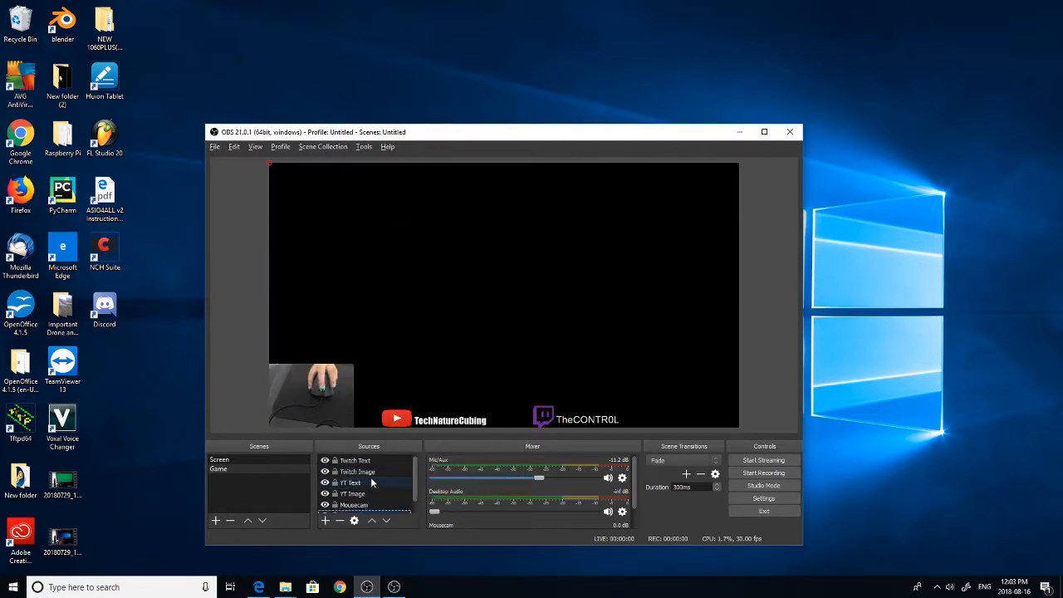